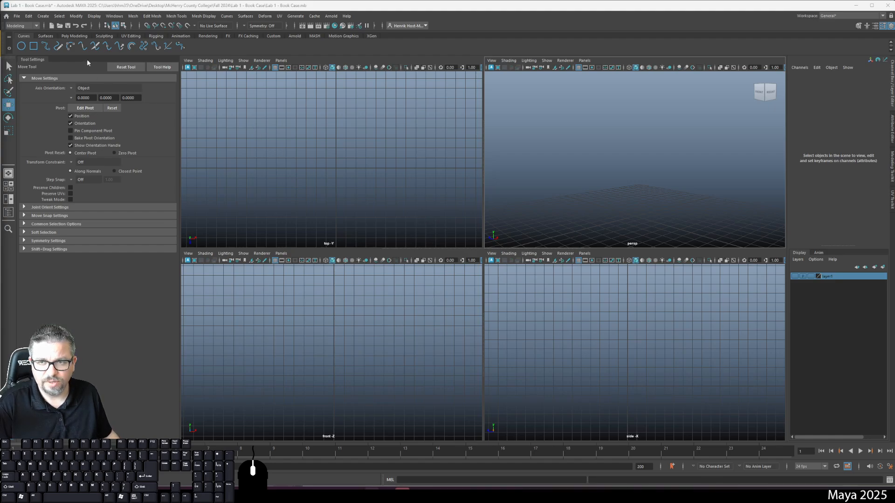
# Create a polygon cube at the scene origin.
pyautogui.click(73, 37)
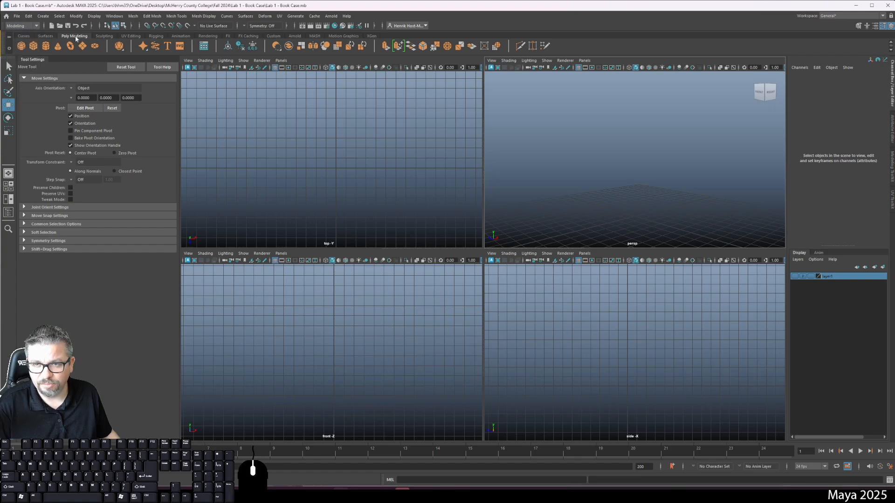
pyautogui.click(22, 46)
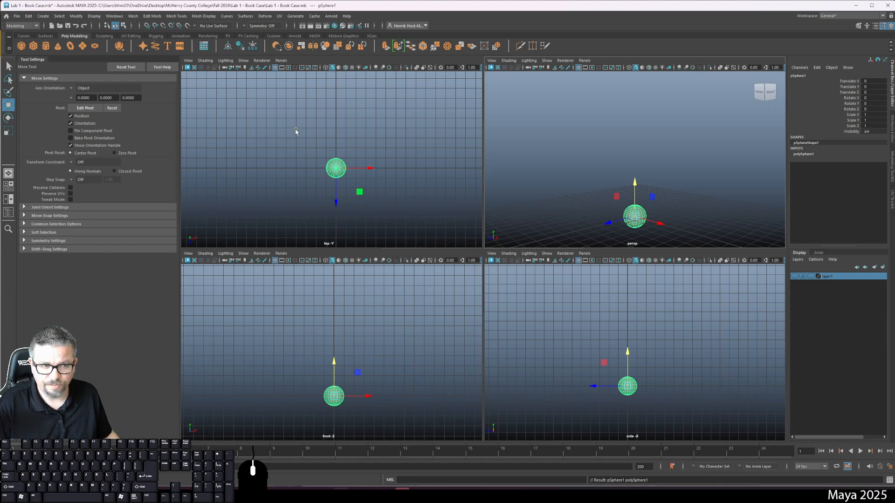
pyautogui.hotkey('ctrl', 'z')
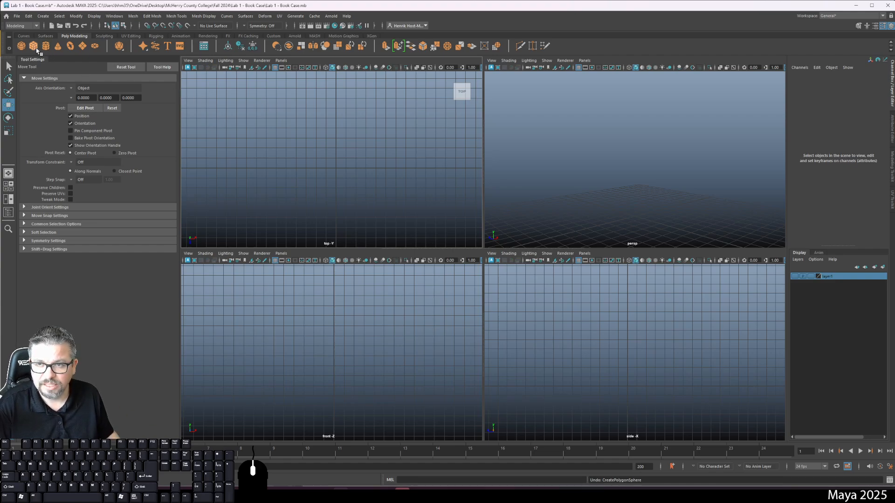
pyautogui.click(36, 48)
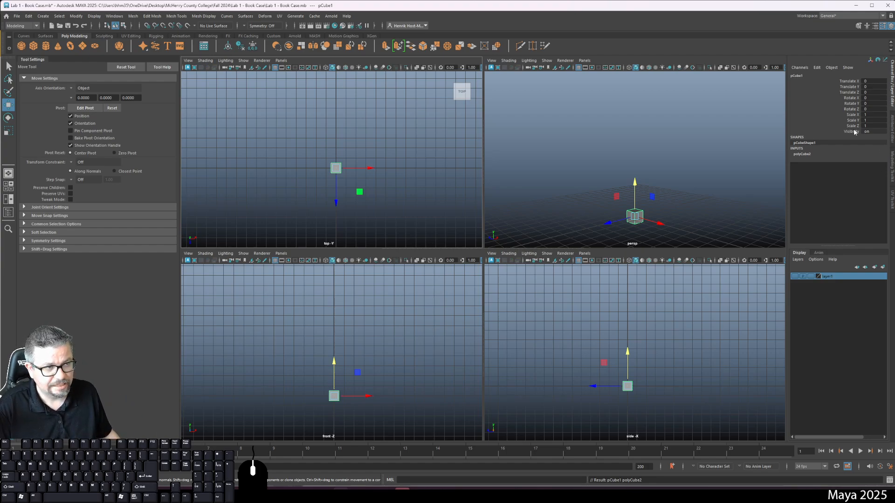
# Toggle the Channel Box, Tool Settings and Attribute Editor displays, ending with the Channel Box shown beside the four views.
pyautogui.click(891, 79)
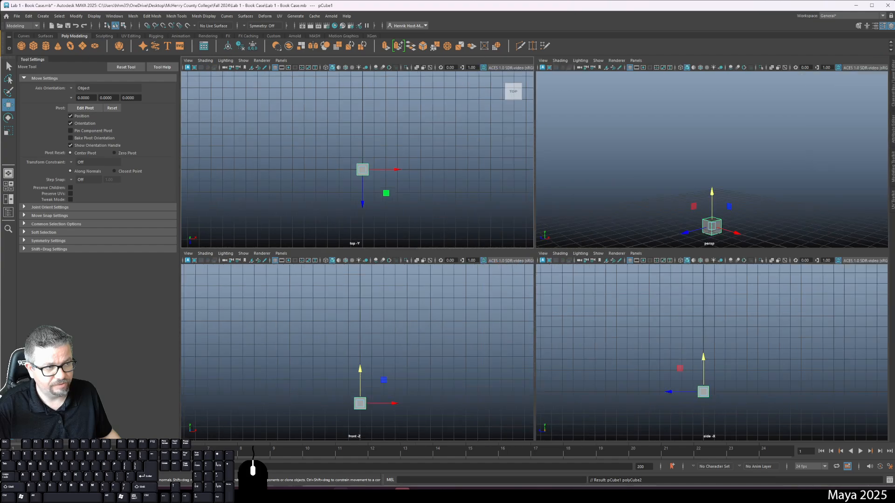
pyautogui.click(891, 79)
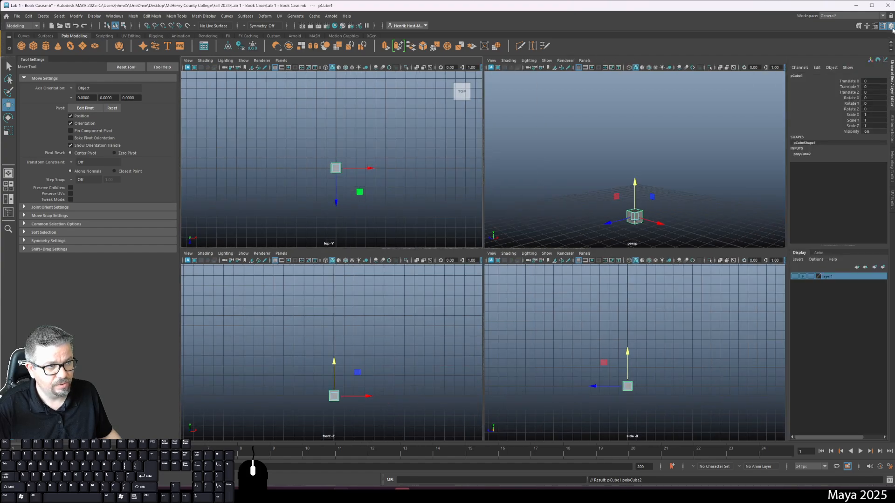
pyautogui.click(882, 26)
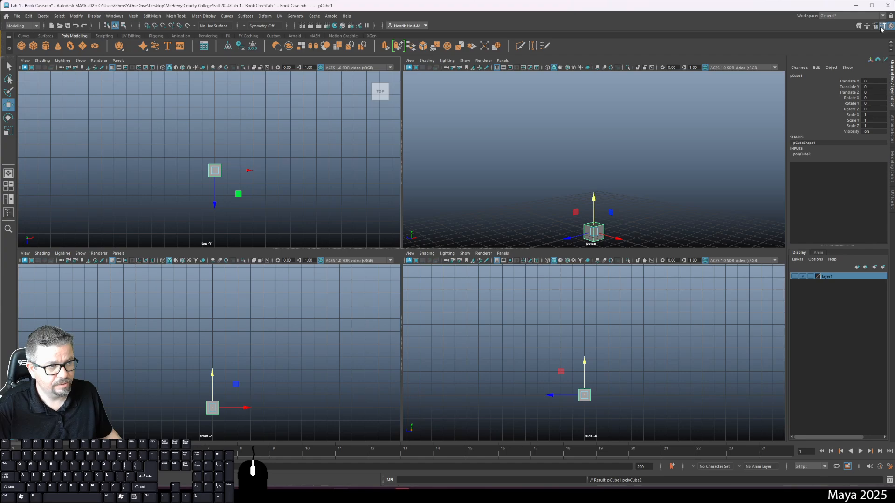
pyautogui.click(881, 27)
pyautogui.click(890, 26)
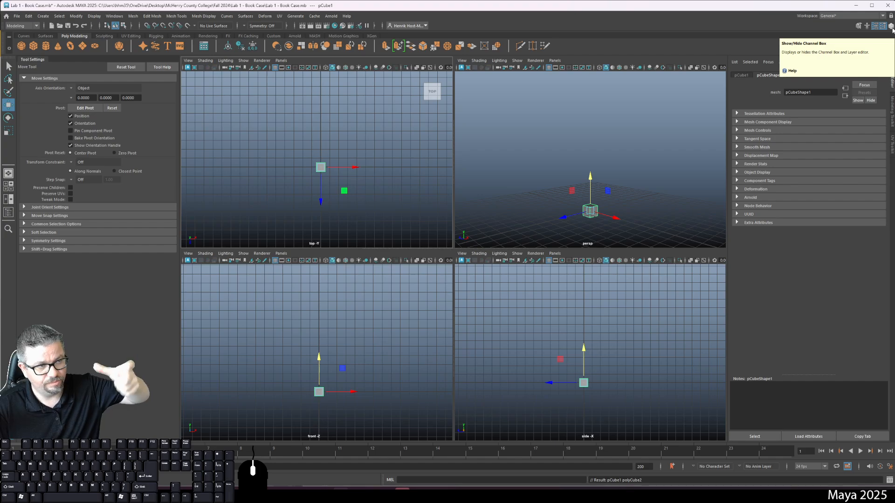
pyautogui.click(891, 27)
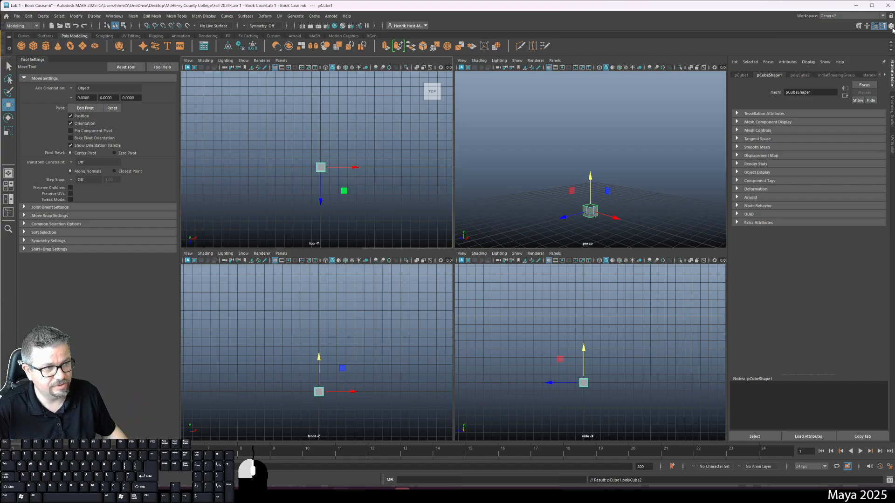
pyautogui.click(891, 27)
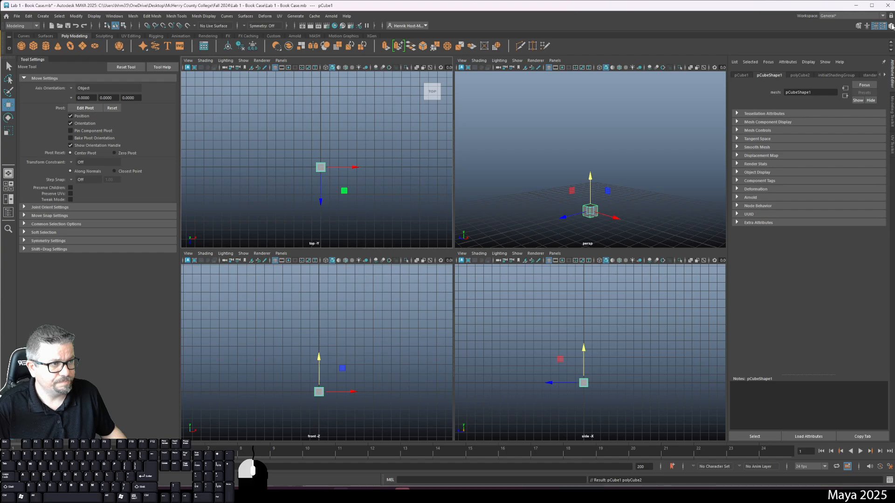
pyautogui.click(891, 27)
# Deselect the cube and reselect it in the perspective view to compare the Channel Box contents.
pyautogui.click(663, 202)
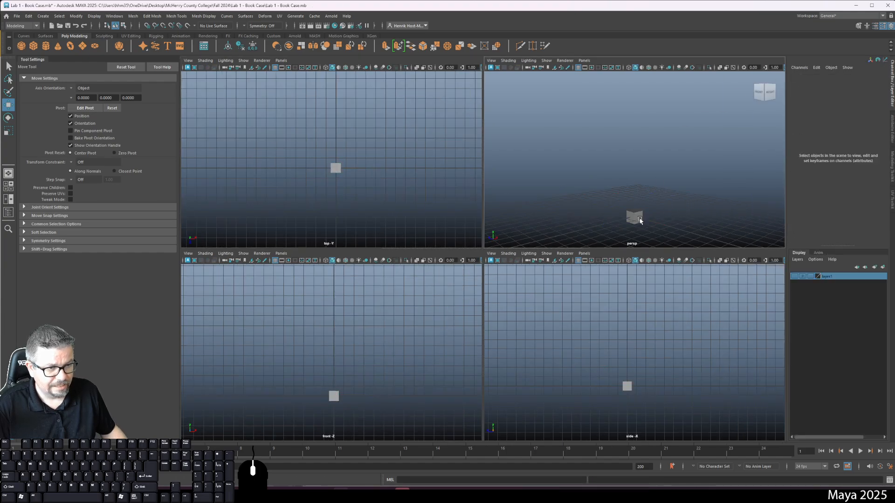
pyautogui.click(632, 216)
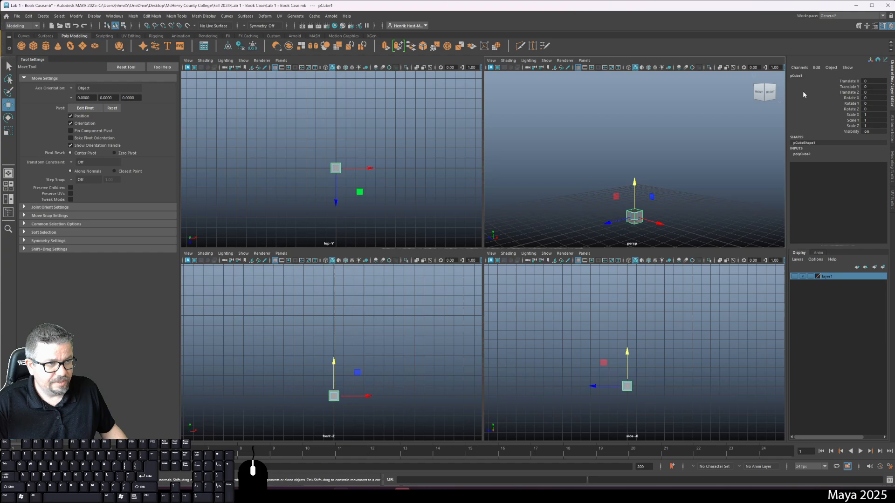
pyautogui.click(610, 205)
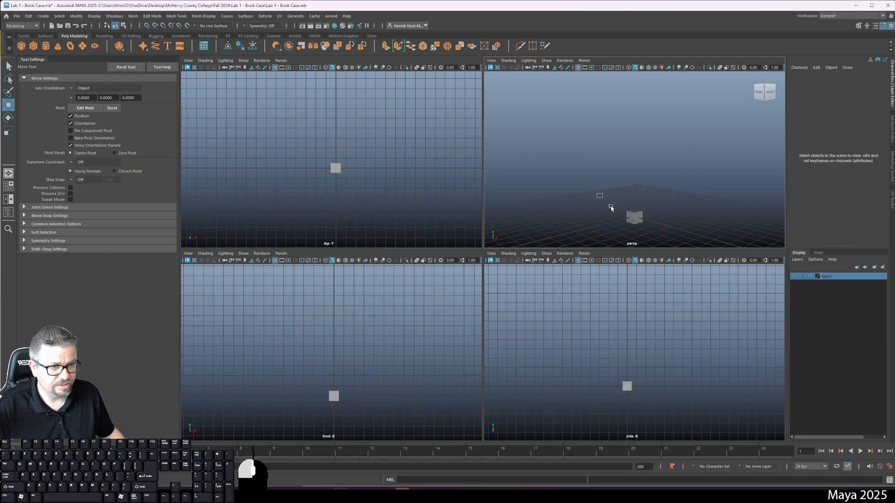
pyautogui.click(634, 216)
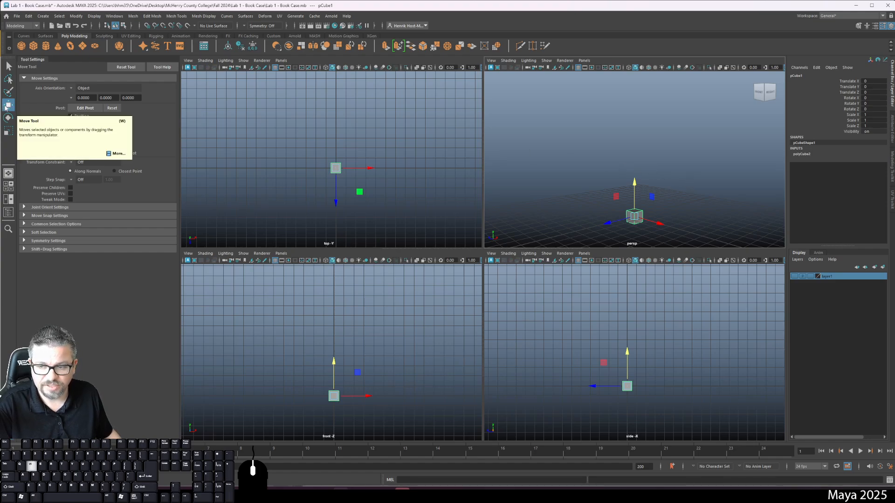
# Activate the Scale tool and frame the selected cube in the top, perspective, front and side views.
pyautogui.press('e')
pyautogui.press('r')
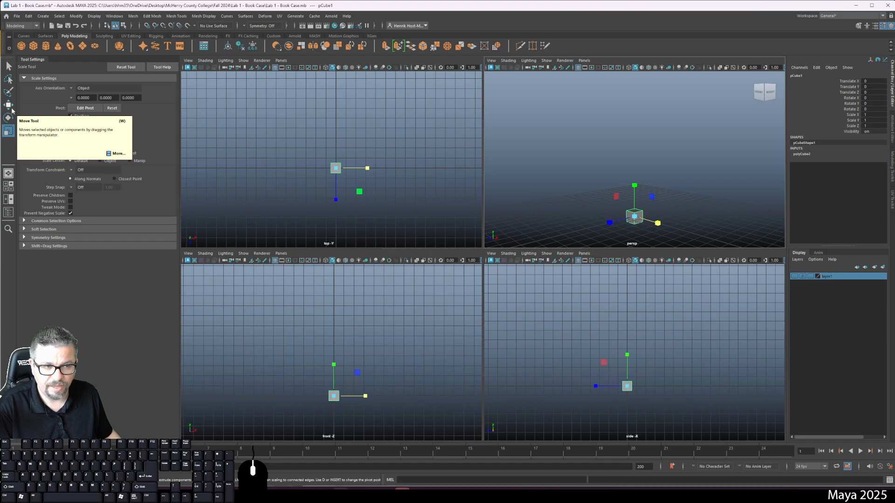
pyautogui.press('f')
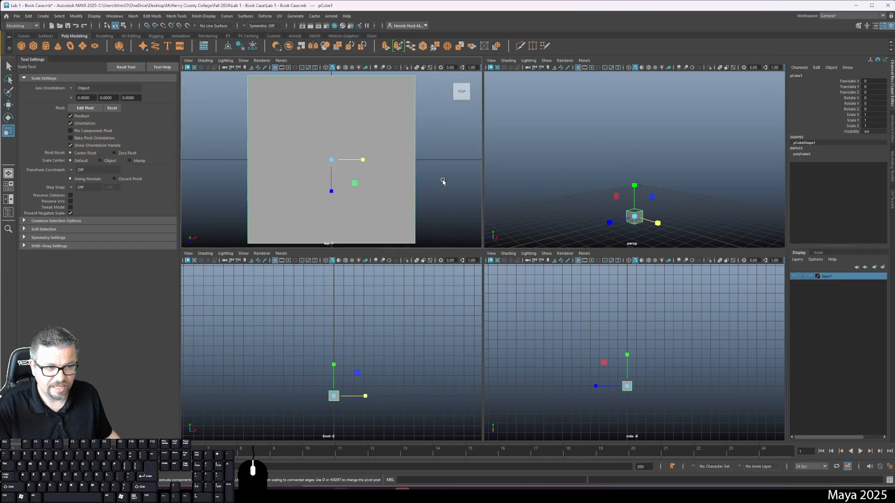
pyautogui.press('f')
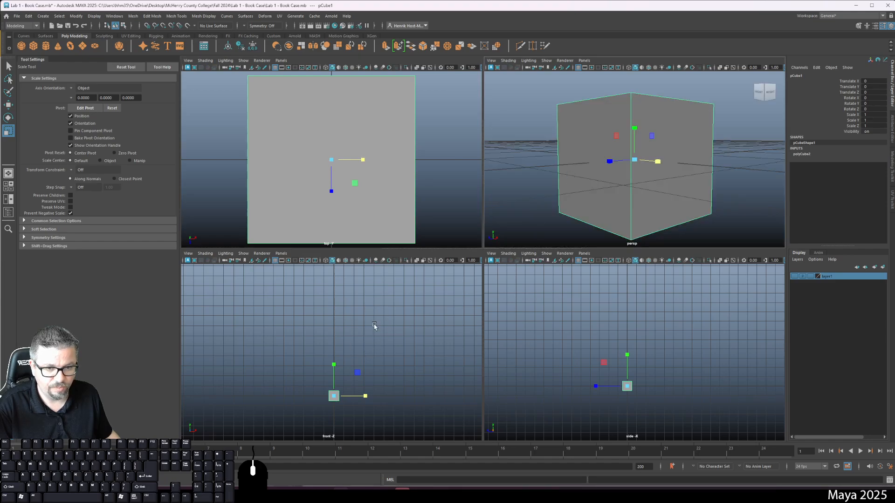
pyautogui.press('f')
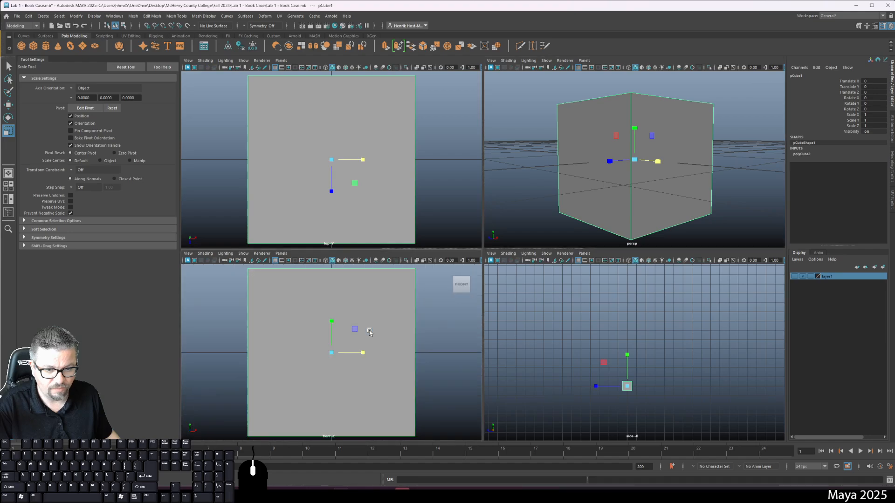
pyautogui.press('f')
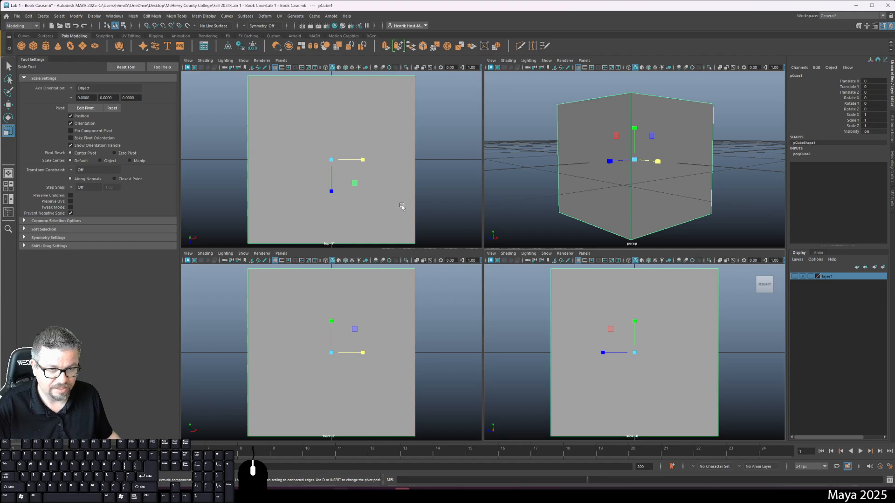
# Maximize the perspective view and orbit around the cube until its top and two sides are in view.
pyautogui.scroll(-5, 409, 206)
pyautogui.scroll(5, 404, 242)
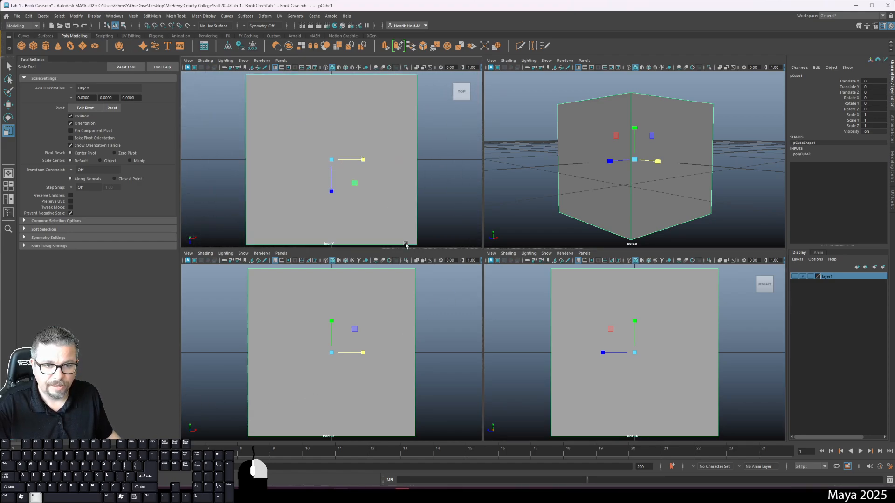
pyautogui.scroll(-2, 401, 235)
pyautogui.scroll(1, 401, 233)
pyautogui.press('space')
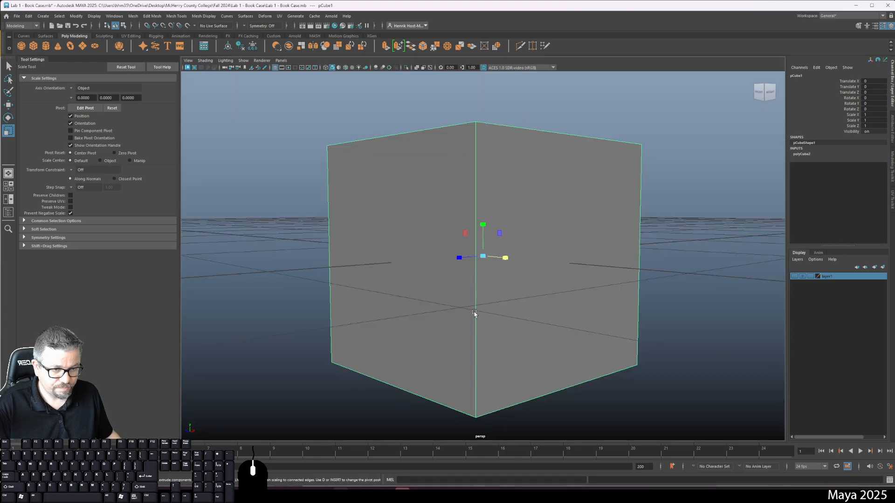
pyautogui.keyDown('alt'); pyautogui.moveTo(474, 313); pyautogui.dragTo(417, 258, button='right'); pyautogui.keyUp('alt')
pyautogui.keyDown('alt'); pyautogui.moveTo(417, 258); pyautogui.dragTo(413, 302); pyautogui.keyUp('alt')
pyautogui.keyDown('alt'); pyautogui.moveTo(413, 302); pyautogui.dragTo(389, 266, button='right'); pyautogui.keyUp('alt')
pyautogui.keyDown('alt'); pyautogui.moveTo(388, 266); pyautogui.dragTo(405, 279); pyautogui.keyUp('alt')
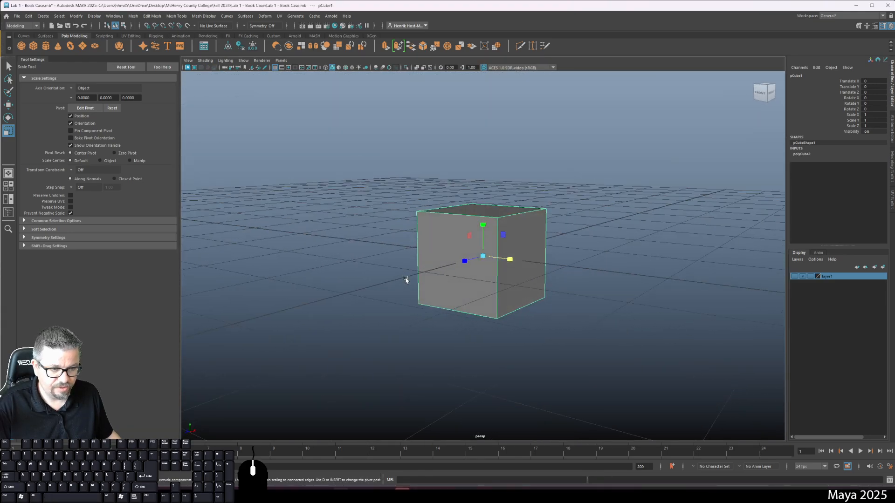
pyautogui.keyDown('alt'); pyautogui.moveTo(403, 244); pyautogui.dragTo(426, 242); pyautogui.keyUp('alt')
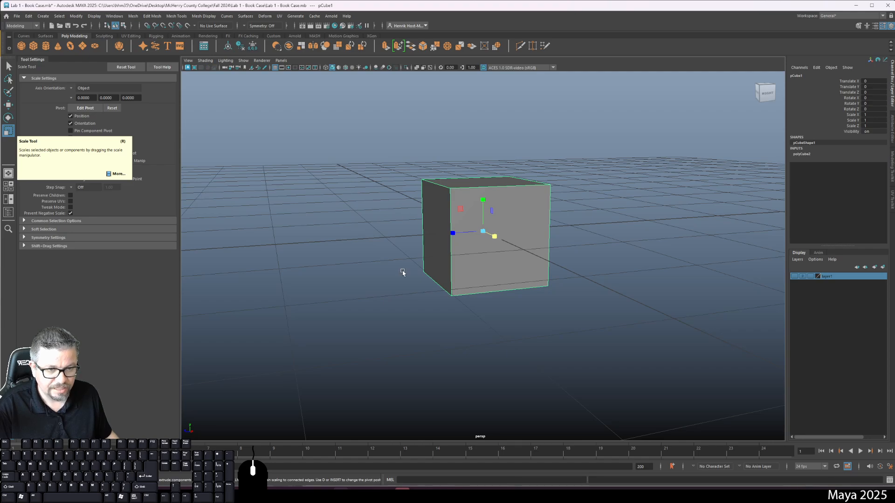
pyautogui.keyDown('alt'); pyautogui.moveTo(401, 274); pyautogui.dragTo(410, 274); pyautogui.keyUp('alt')
# Try moving the cube about 1.59 units along its Z axis and undo the move.
pyautogui.press('w')
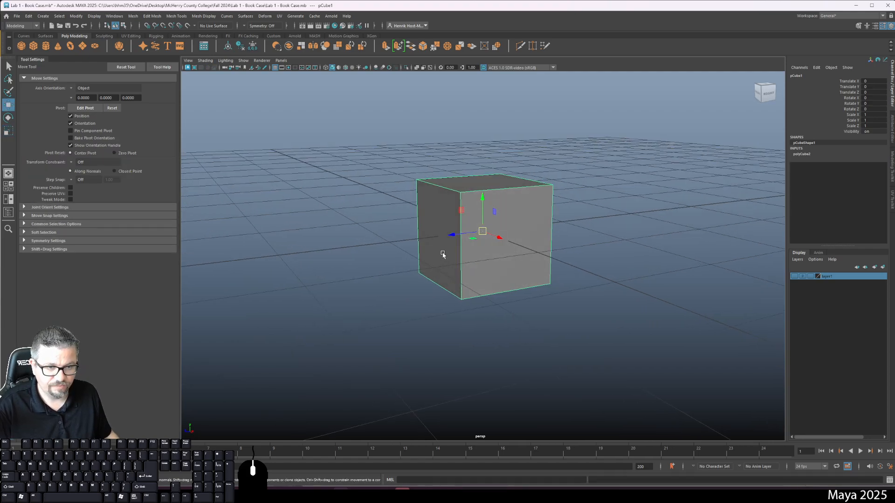
pyautogui.moveTo(452, 233); pyautogui.dragTo(293, 253)
pyautogui.hotkey('ctrl', 'z')
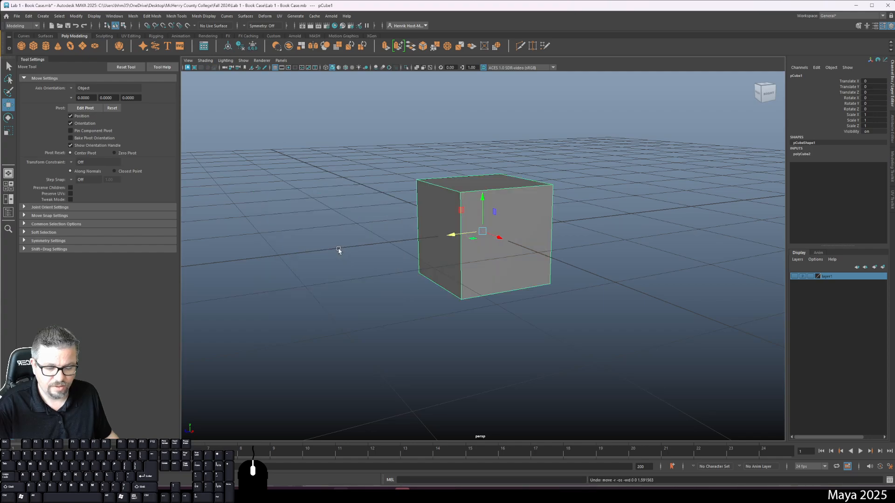
# Try rotating the cube freely with the Rotate tool and undo the rotations.
pyautogui.press('e')
pyautogui.moveTo(466, 238); pyautogui.dragTo(469, 213)
pyautogui.hotkey('ctrl', 'z')
pyautogui.hotkey('ctrl', 'z')
pyautogui.hotkey('ctrl', 'z')
pyautogui.hotkey('ctrl', 'z')
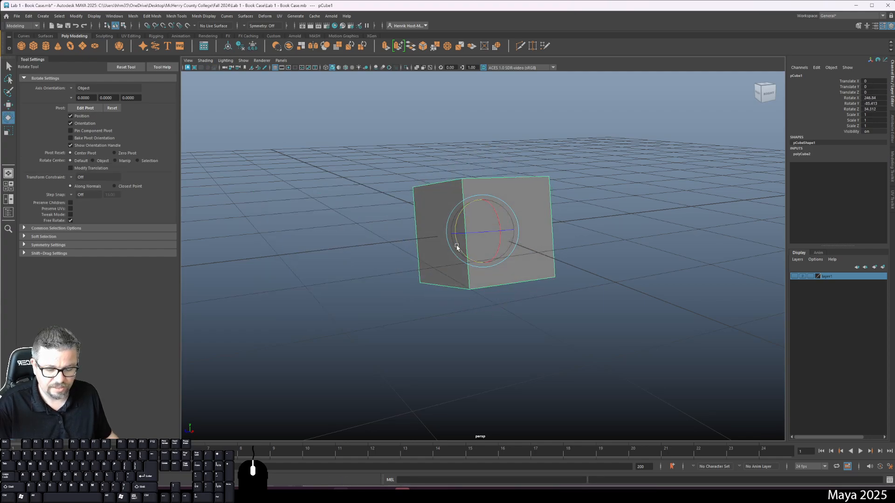
# Try scaling the cube uniformly by a factor of about 2.44 and undo the scaling.
pyautogui.press('r')
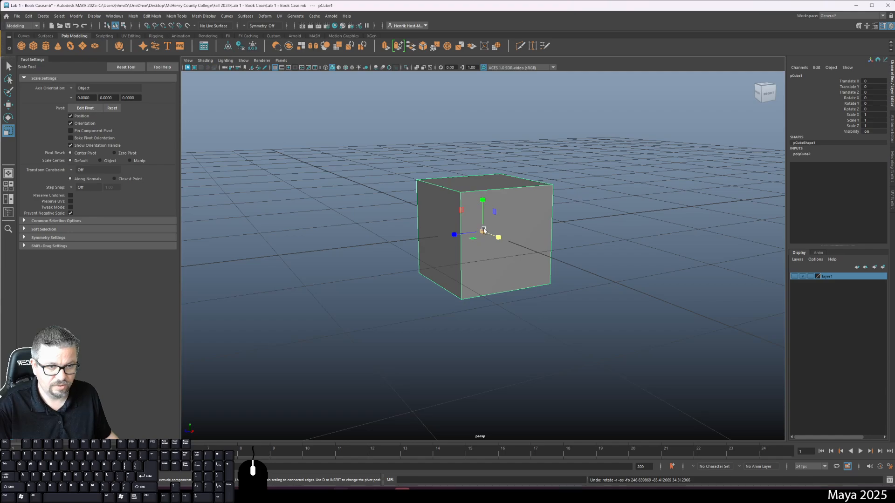
pyautogui.moveTo(484, 232); pyautogui.dragTo(604, 278)
pyautogui.hotkey('ctrl', 'z')
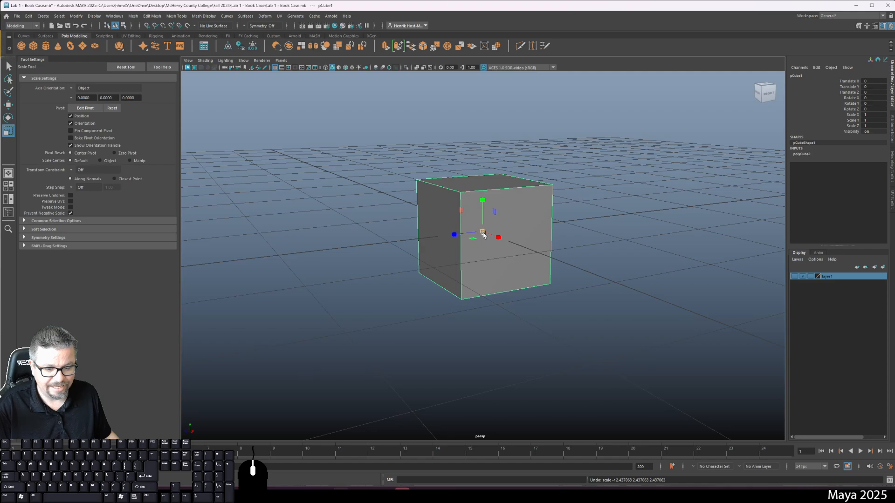
# Try rotating the cube about -67 degrees around Y and about -68 degrees around Z, undoing each rotation.
pyautogui.press('e')
pyautogui.press('w')
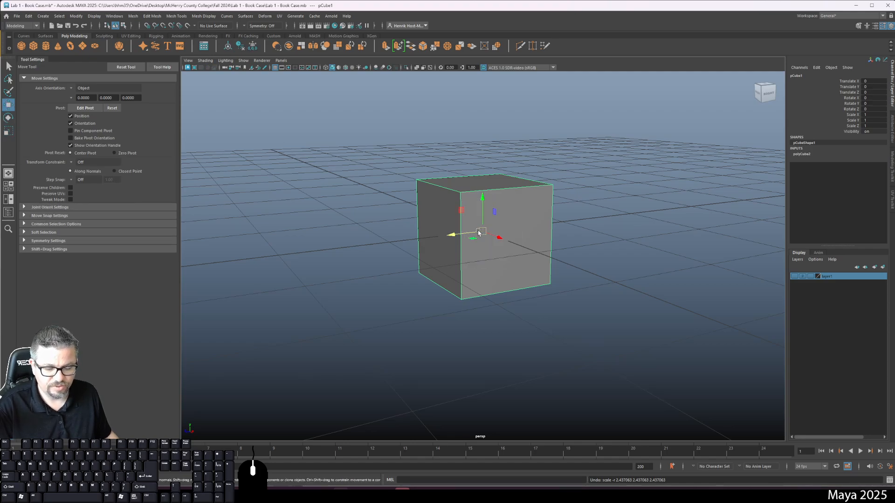
pyautogui.press('e')
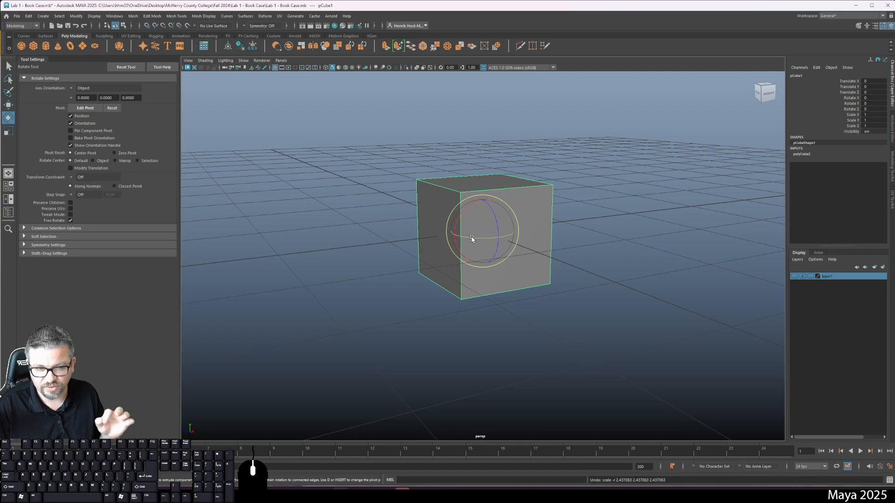
pyautogui.moveTo(472, 238); pyautogui.dragTo(446, 235)
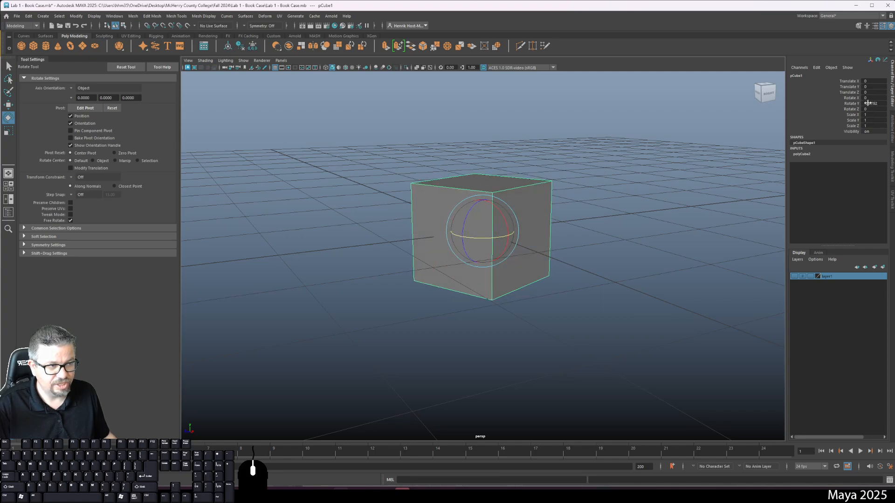
pyautogui.hotkey('ctrl', 'z')
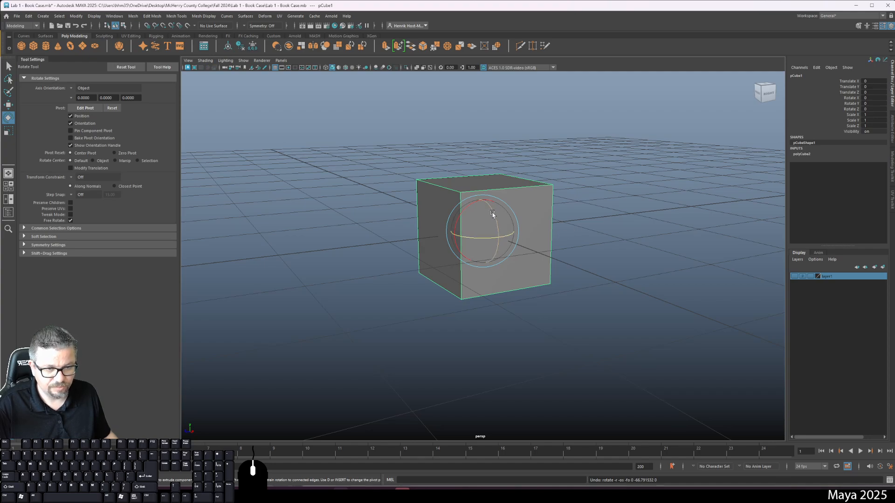
pyautogui.moveTo(493, 214); pyautogui.dragTo(492, 271)
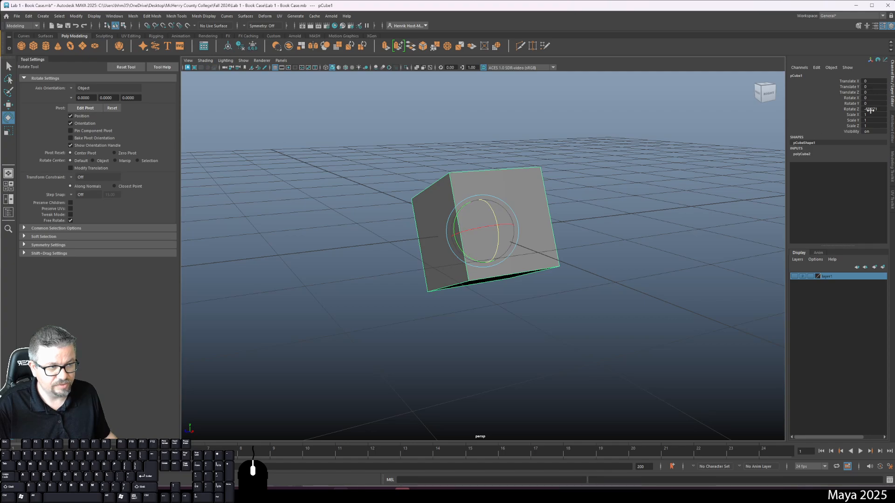
pyautogui.hotkey('ctrl', 'z')
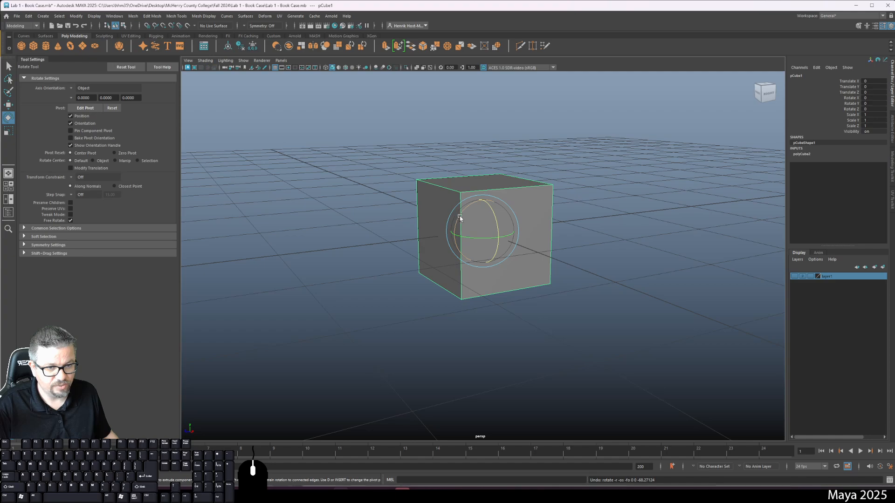
# Rotate the cube about -65 degrees around its X axis.
pyautogui.moveTo(460, 218); pyautogui.dragTo(464, 268)
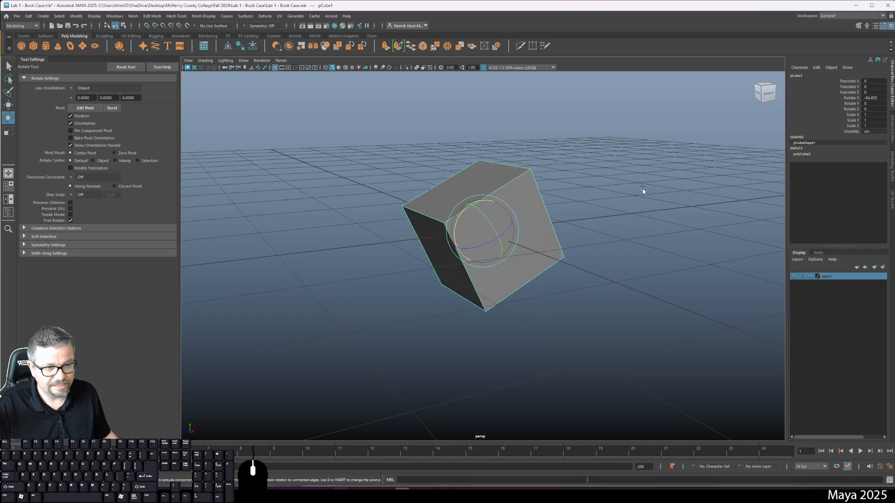
# Undo the cube's X-axis rotation and cycle through the Move, Rotate and Scale tools, finishing with Move active.
pyautogui.hotkey('ctrl', 'z')
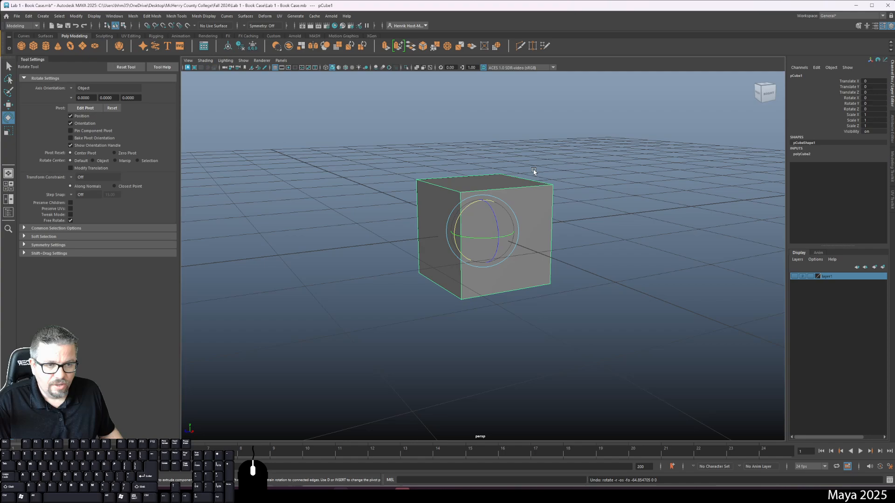
pyautogui.press('w')
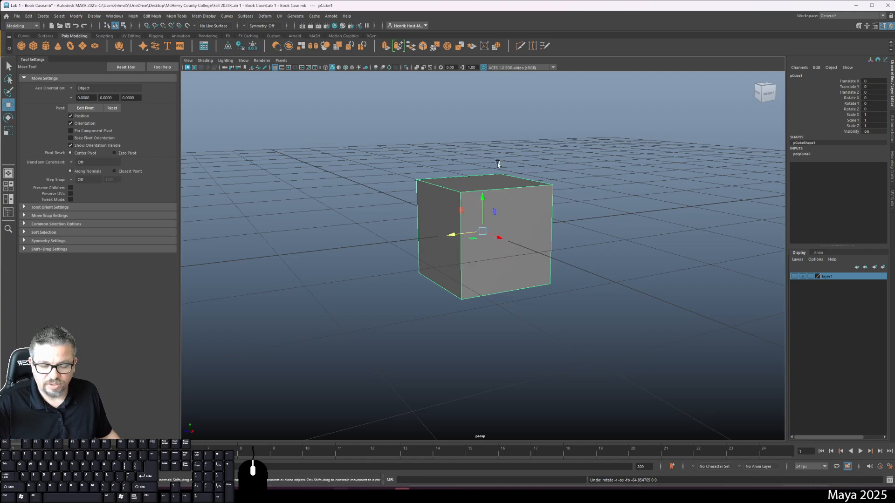
pyautogui.press('r')
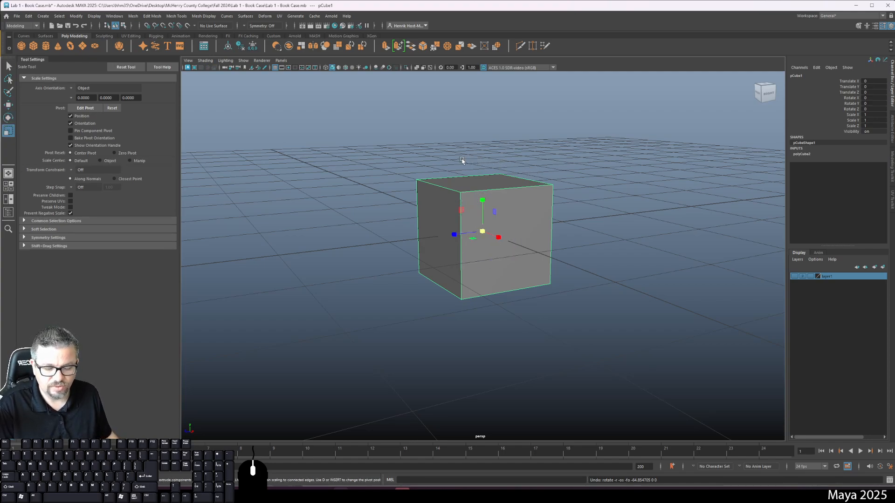
pyautogui.press('w')
pyautogui.press('e')
pyautogui.press('r')
pyautogui.press('w')
pyautogui.press('e')
pyautogui.press('r')
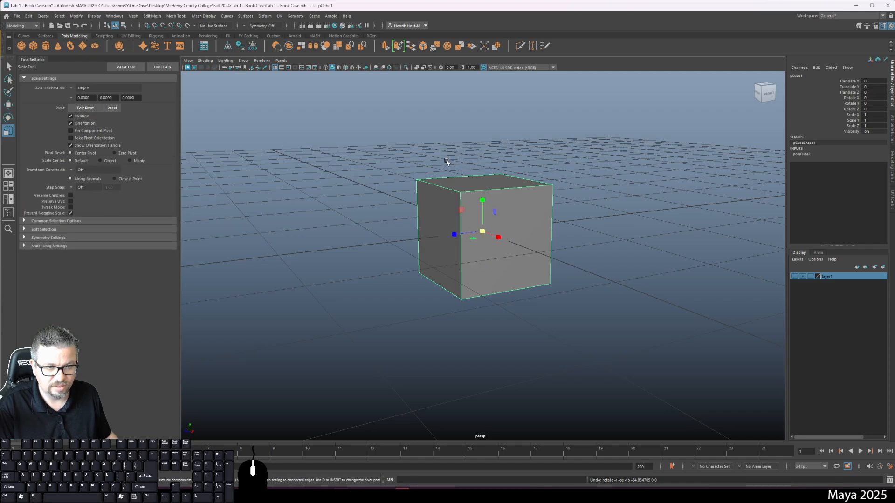
pyautogui.press('w')
pyautogui.press('r')
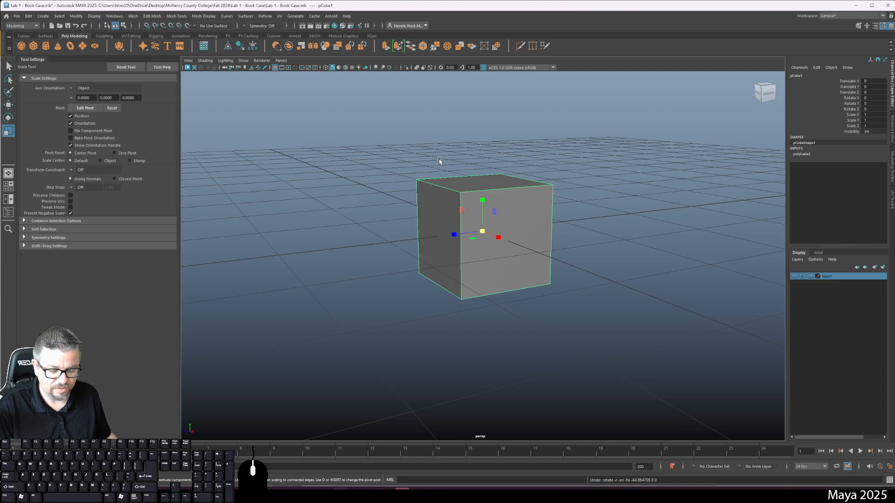
pyautogui.press('e')
pyautogui.press('r')
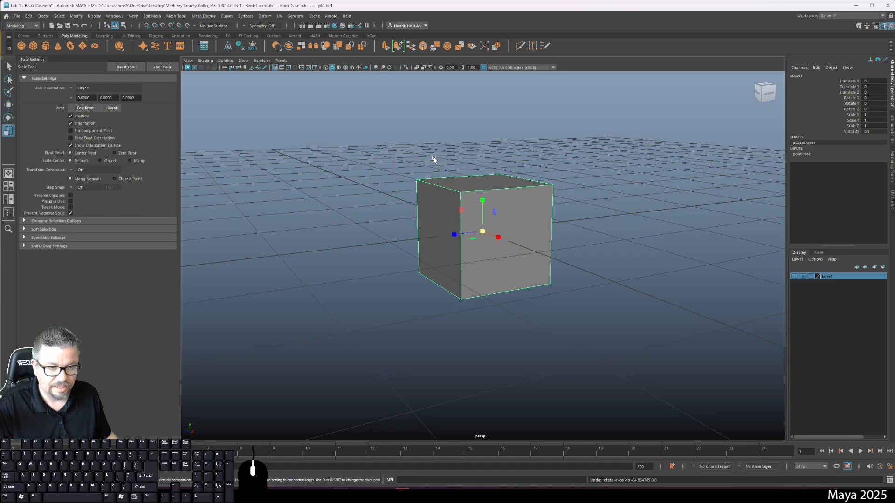
pyautogui.press('w')
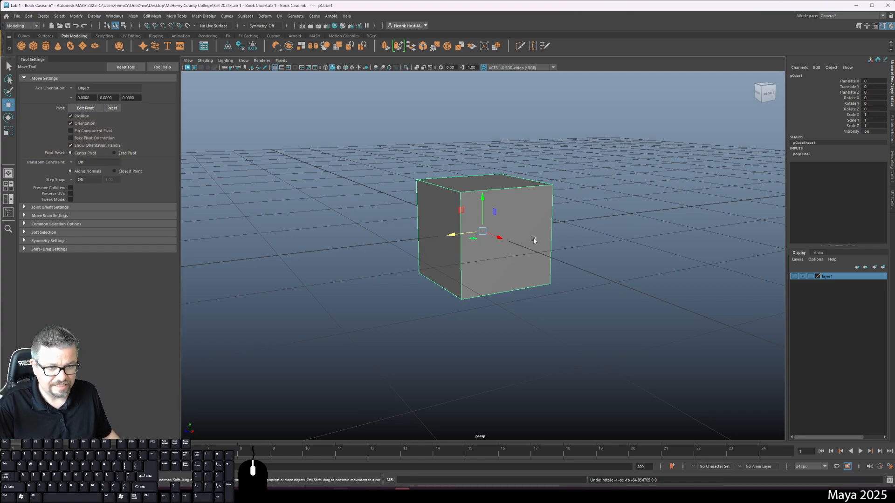
# Reselect the cube and try moving it within the XY plane and within the YZ plane, undoing each move.
pyautogui.click(413, 320)
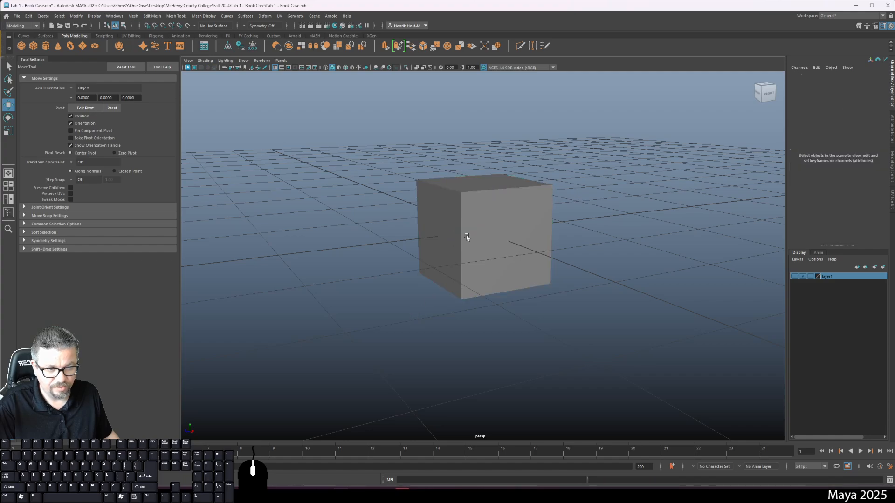
pyautogui.click(471, 238)
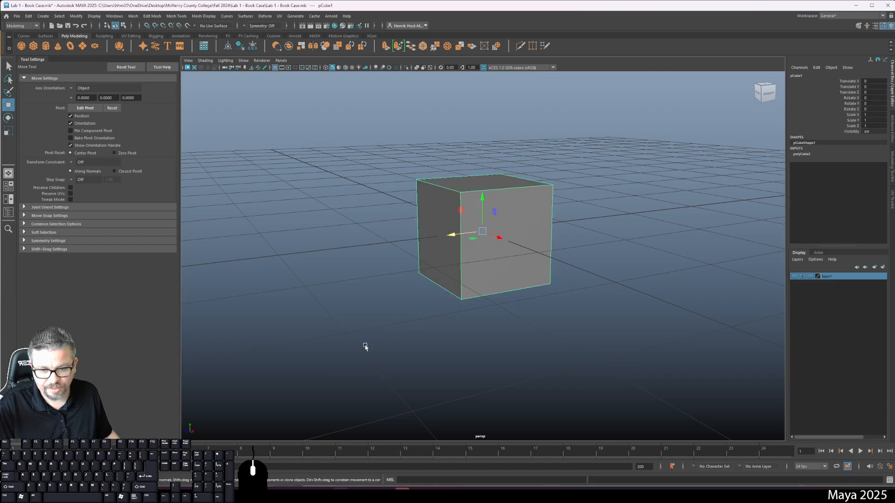
pyautogui.moveTo(482, 231); pyautogui.dragTo(625, 141)
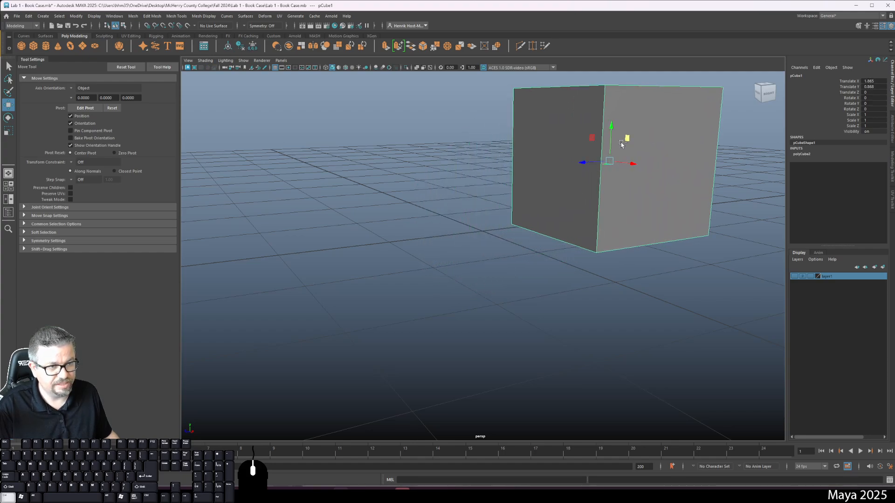
pyautogui.hotkey('ctrl', 'z')
pyautogui.moveTo(461, 210); pyautogui.dragTo(313, 109)
pyautogui.hotkey('ctrl', 'z')
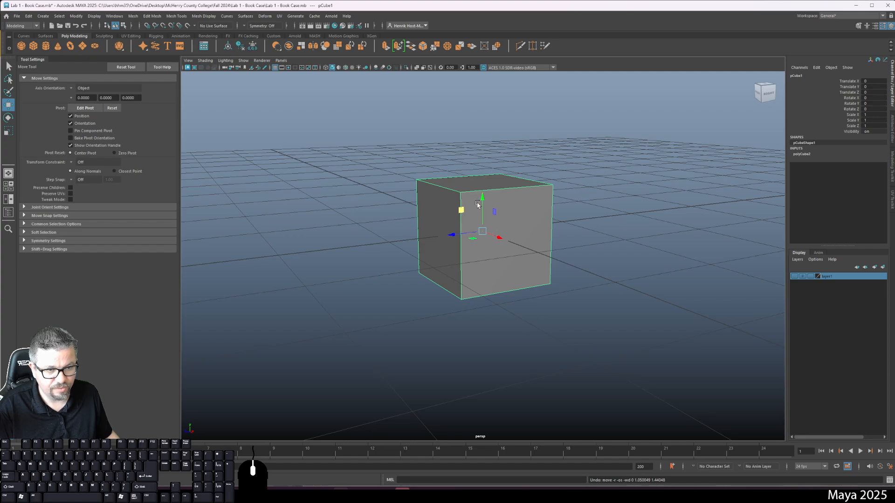
# Try moving the cube about 1.19 along X, a short way along Z and about 0.84 along Y, undoing each move.
pyautogui.moveTo(500, 238); pyautogui.dragTo(568, 269)
pyautogui.hotkey('ctrl', 'z')
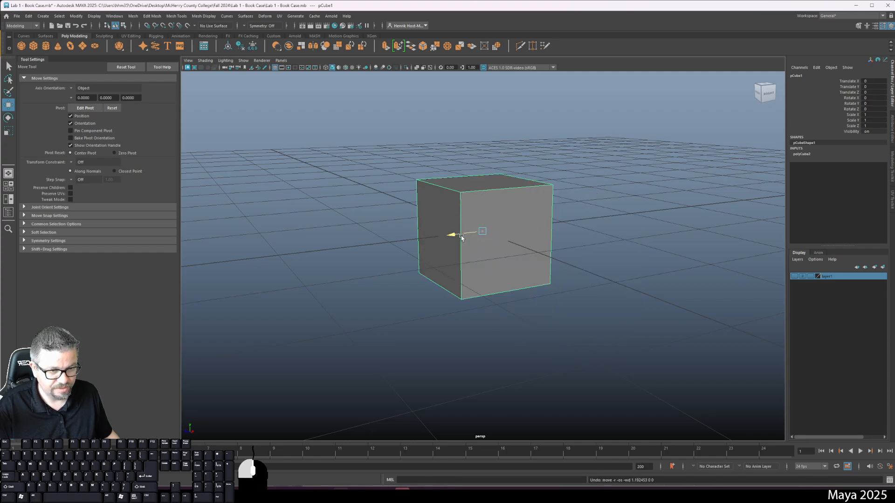
pyautogui.moveTo(452, 235); pyautogui.dragTo(423, 251)
pyautogui.hotkey('ctrl', 'z')
pyautogui.moveTo(483, 202); pyautogui.dragTo(483, 140)
pyautogui.hotkey('ctrl', 'z')
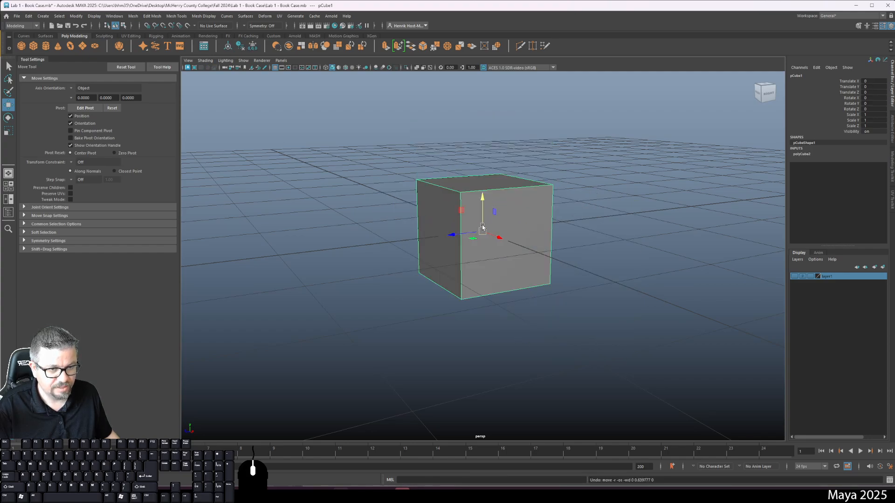
# Try moving the cube slightly along X and about 0.59 along Z, undoing each move.
pyautogui.moveTo(500, 239); pyautogui.dragTo(508, 246)
pyautogui.hotkey('ctrl', 'z')
pyautogui.moveTo(452, 234); pyautogui.dragTo(401, 245)
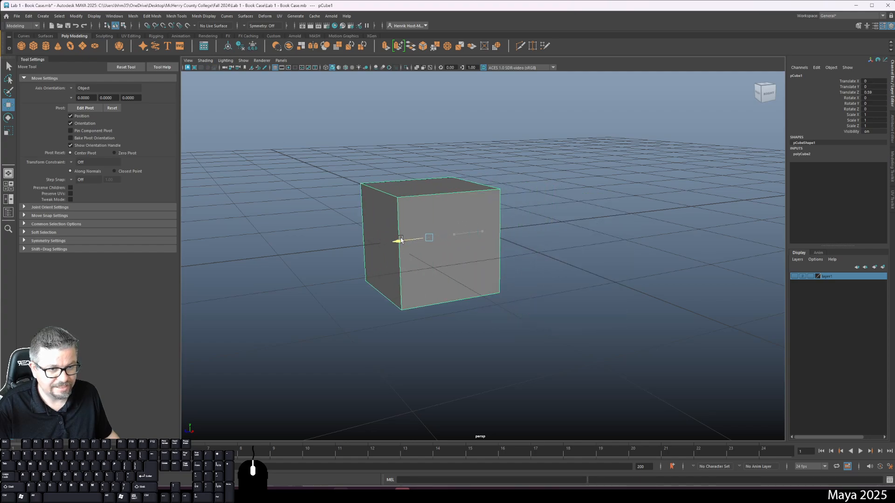
pyautogui.hotkey('ctrl', 'z')
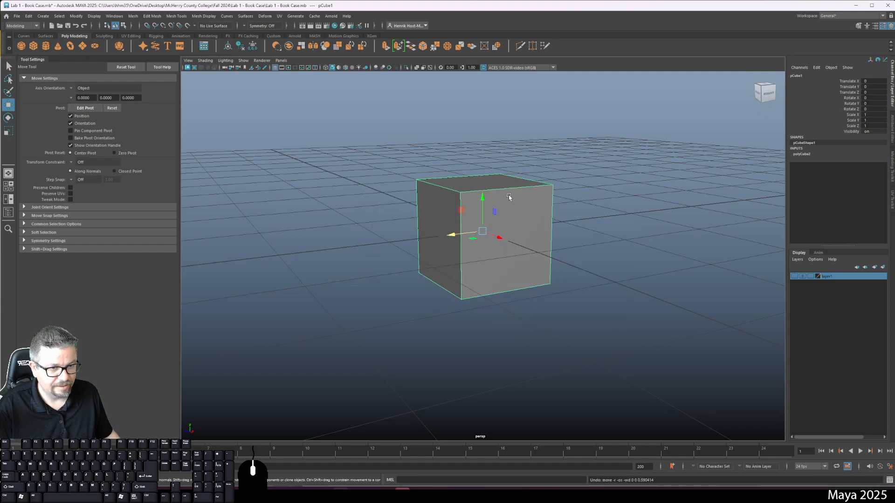
# Try moving the cube about 0.66 in Y, 1.75 in X and 0.99 in Z, and undo all three moves.
pyautogui.moveTo(483, 198); pyautogui.dragTo(483, 129)
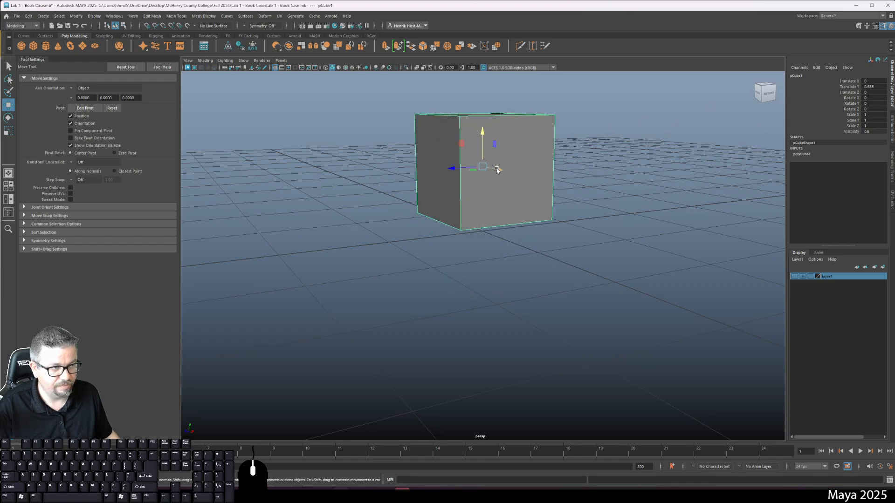
pyautogui.moveTo(496, 170); pyautogui.dragTo(621, 201)
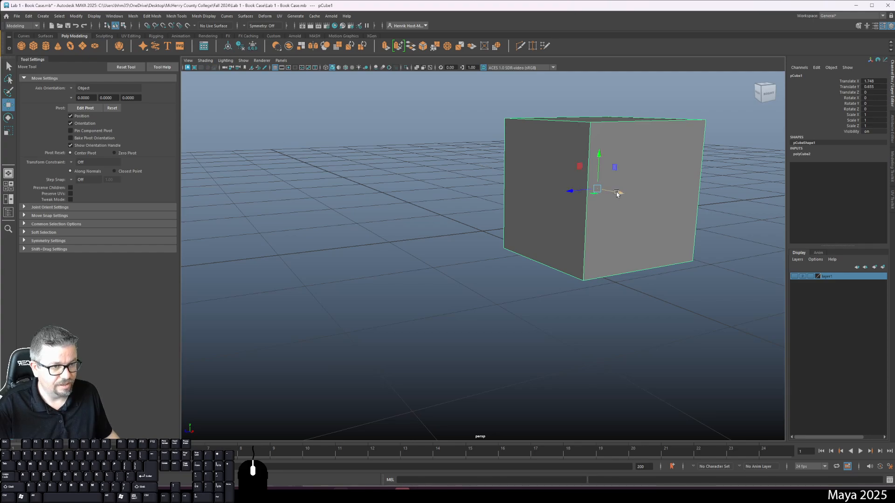
pyautogui.moveTo(572, 192); pyautogui.dragTo(450, 222)
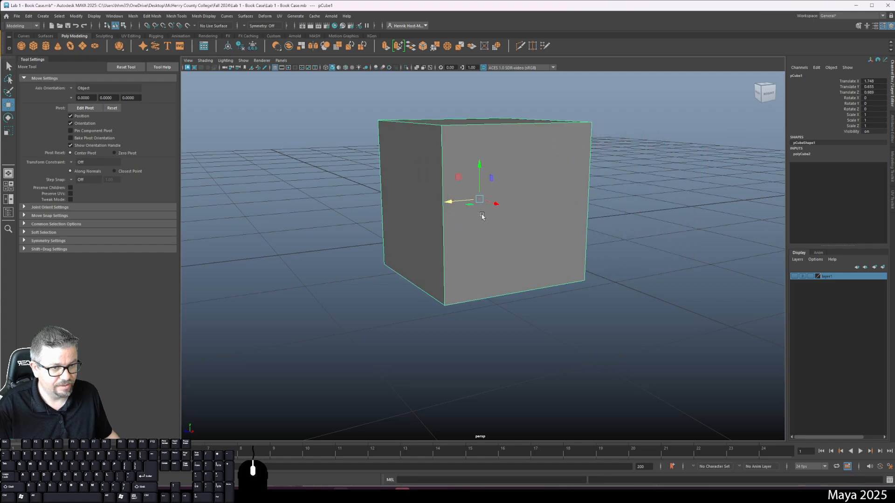
pyautogui.hotkey('ctrl', 'z')
pyautogui.hotkey('ctrl', 'z')
pyautogui.hotkey('ctrl', 'z')
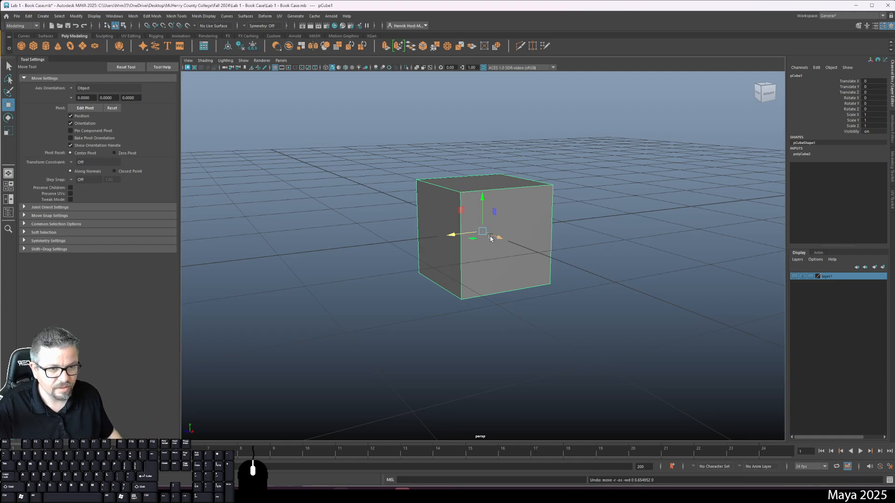
# Try moving the cube freely by its central handle, about 0.22 in X, -0.13 in Y and -0.33 in Z, and undo it.
pyautogui.moveTo(483, 233); pyautogui.dragTo(523, 247)
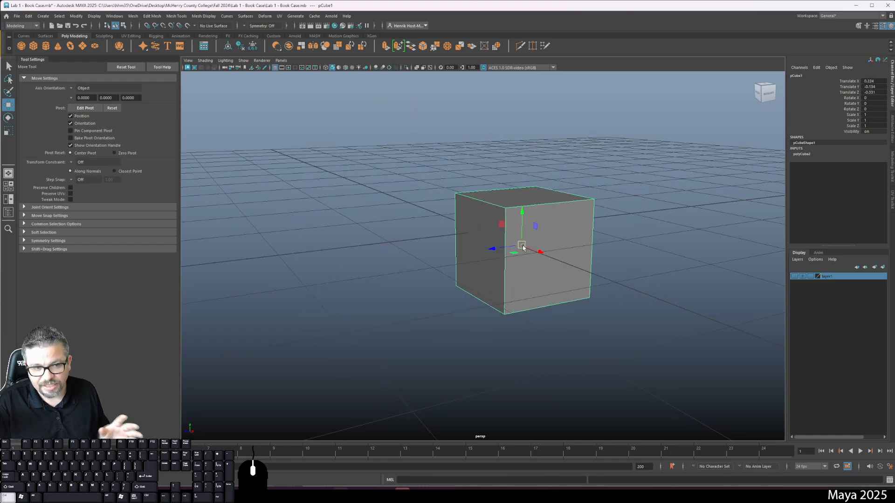
pyautogui.hotkey('ctrl', 'z')
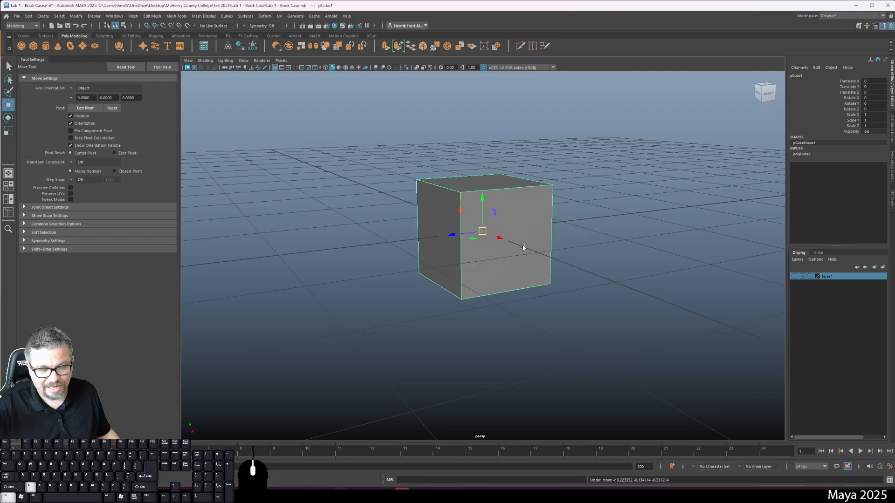
pyautogui.hotkey('ctrl', 'z')
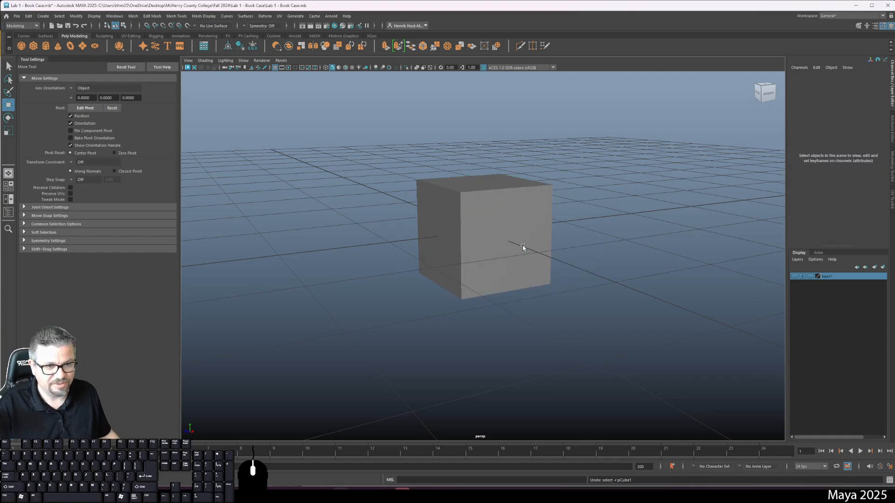
# Reselect the cube and enlarge its Move manipulator until the handles extend far beyond the cube.
pyautogui.click(504, 214)
pyautogui.moveTo(524, 270)
pyautogui.keyDown('alt'); pyautogui.mouseDown()
pyautogui.moveTo(579, 272)
pyautogui.moveTo(499, 272)
pyautogui.moveTo(529, 278)
pyautogui.mouseUp(); pyautogui.keyUp('alt')
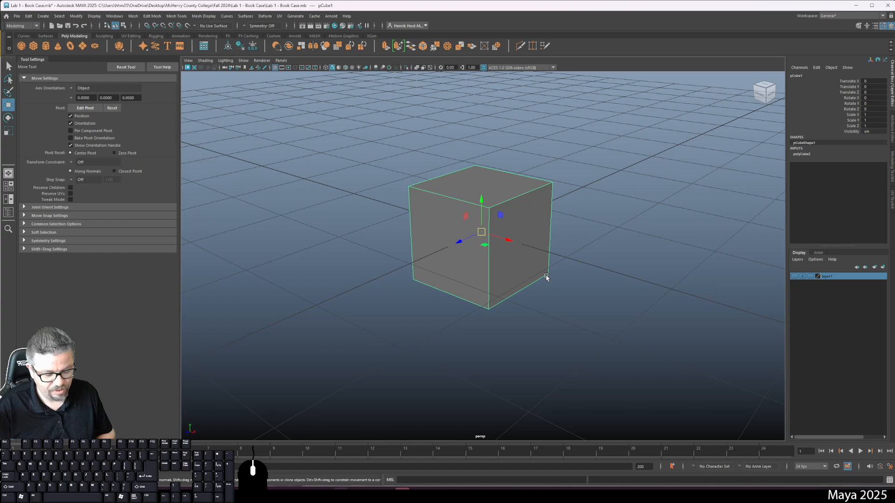
pyautogui.press('=')
pyautogui.press('-')
pyautogui.press('=')
pyautogui.press('=')
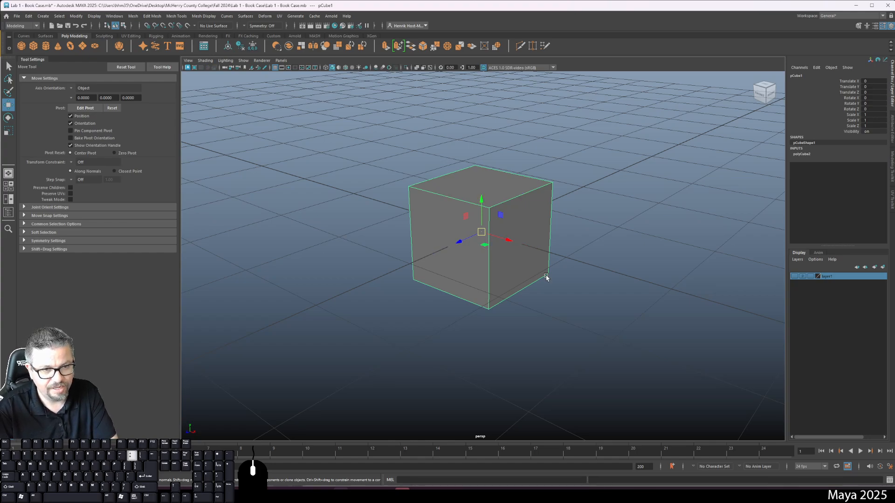
pyautogui.press('-')
pyautogui.press('=')
# Shrink the Move manipulator until it is tiny at the cube's centre.
pyautogui.press('=')
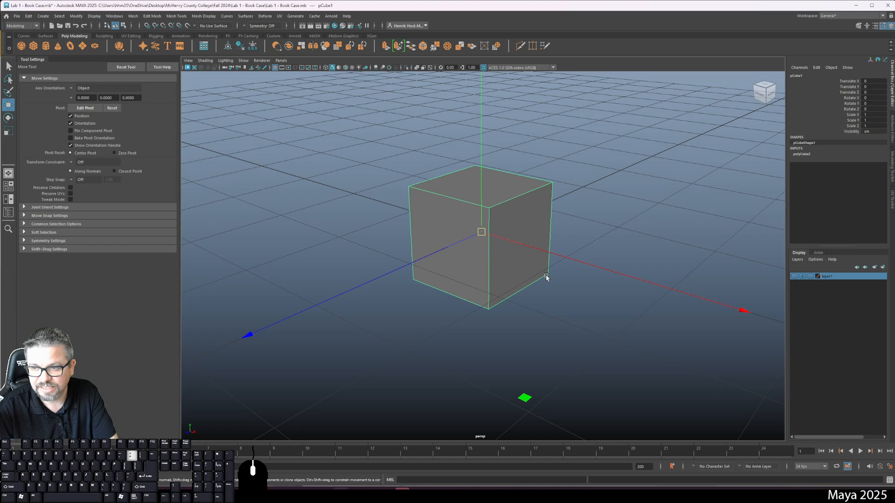
pyautogui.press('-')
pyautogui.press('=')
pyautogui.press('-')
pyautogui.press('-')
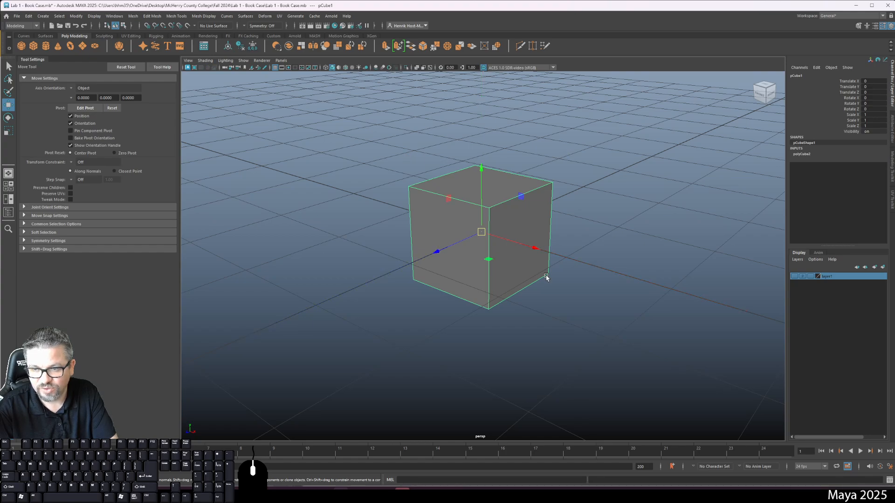
pyautogui.press('=')
pyautogui.press('-')
pyautogui.press('=')
pyautogui.press('-')
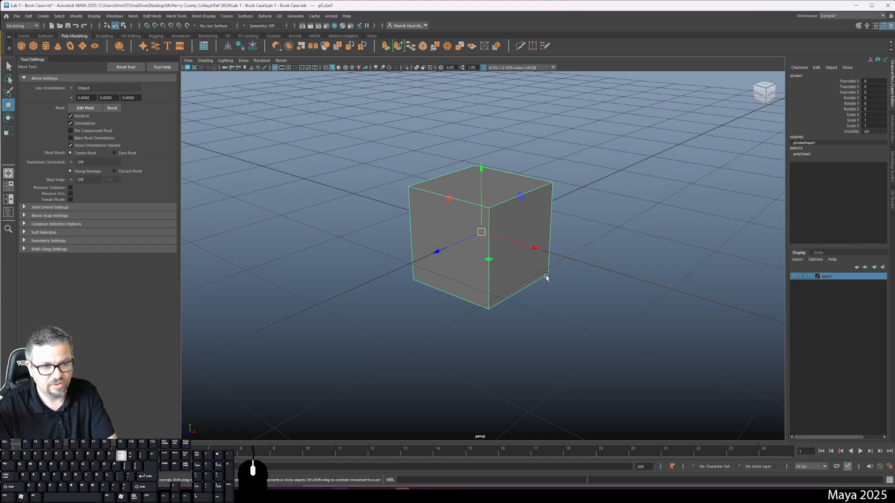
pyautogui.press('-')
pyautogui.press('-')
pyautogui.press('-')
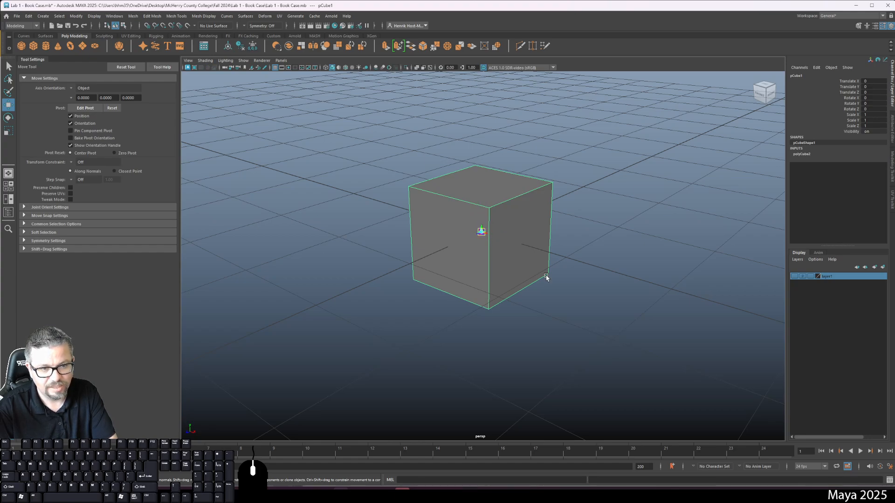
# Enlarge the Move manipulator again and adjust its size so the arrows end near the cube's faces.
pyautogui.press('=')
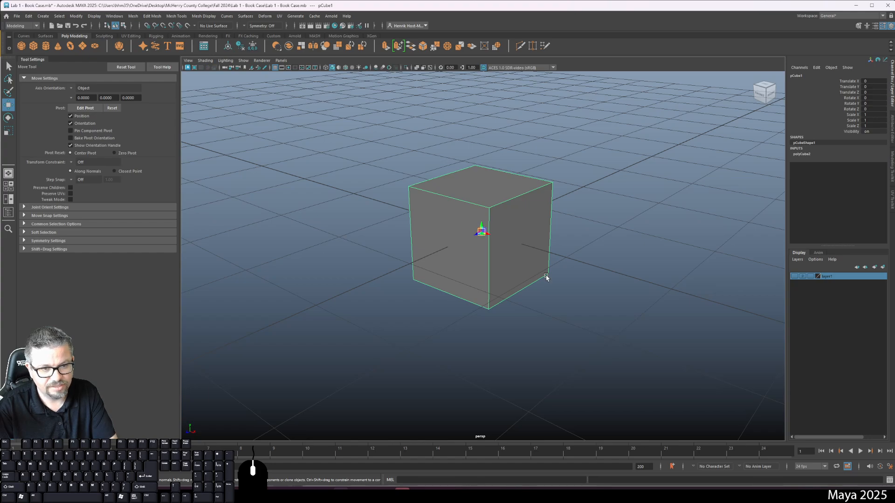
pyautogui.press('=')
pyautogui.press('=')
pyautogui.press('=')
pyautogui.press('-')
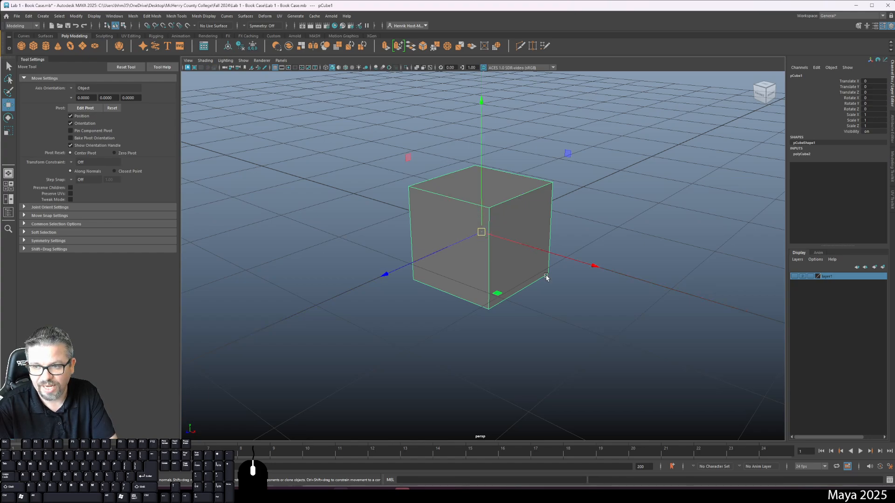
pyautogui.press('=')
pyautogui.press('-')
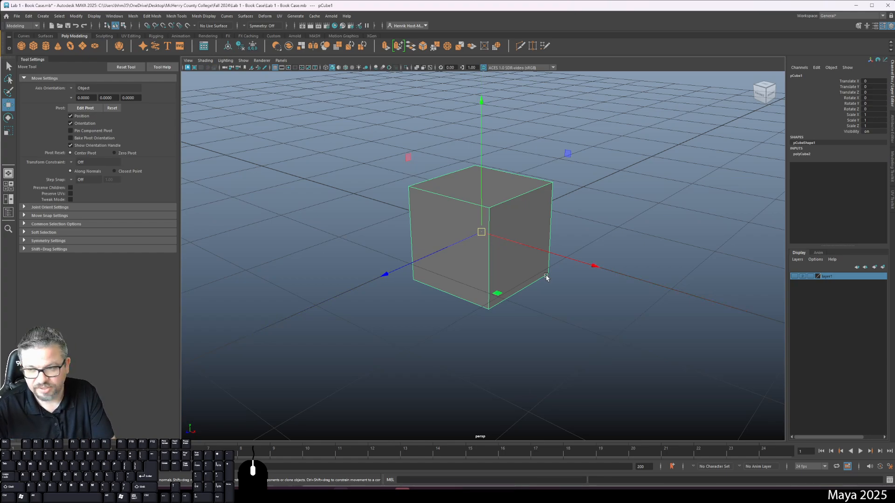
pyautogui.press('=')
pyautogui.press('-')
pyautogui.press('=')
pyautogui.press('-')
pyautogui.press('=')
pyautogui.press('-')
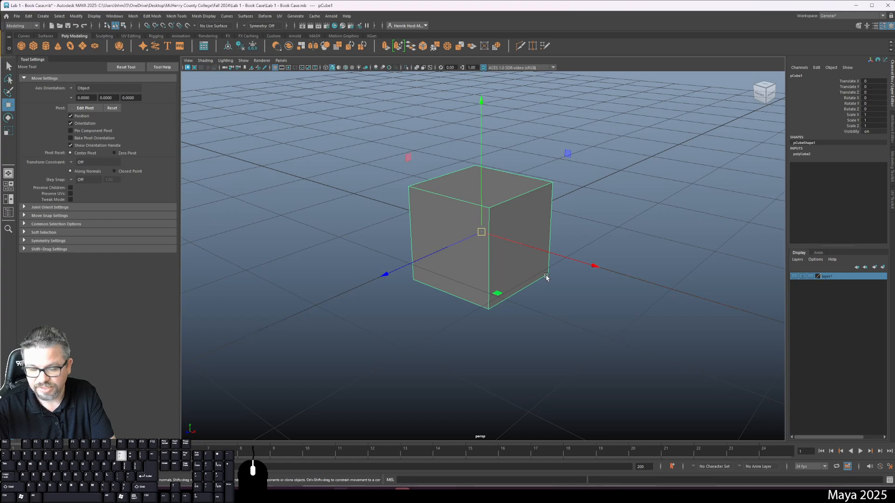
pyautogui.press('=')
pyautogui.press('-')
pyautogui.press('-')
pyautogui.press('=')
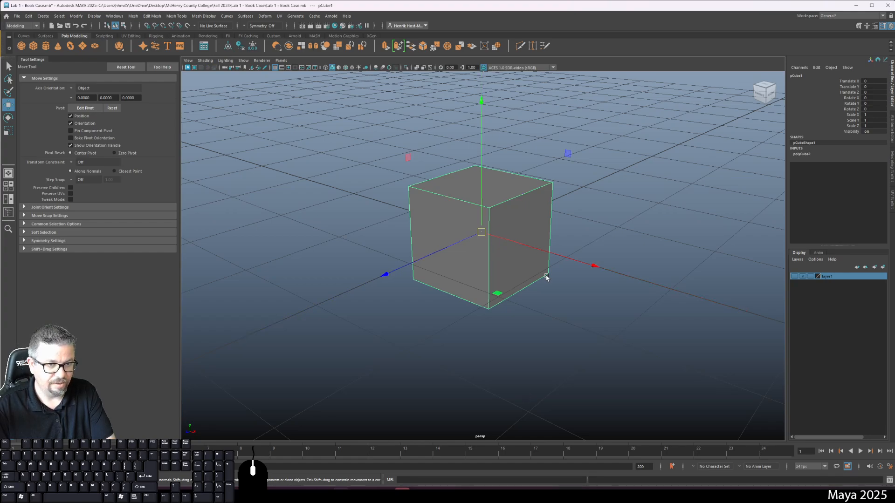
pyautogui.press('-')
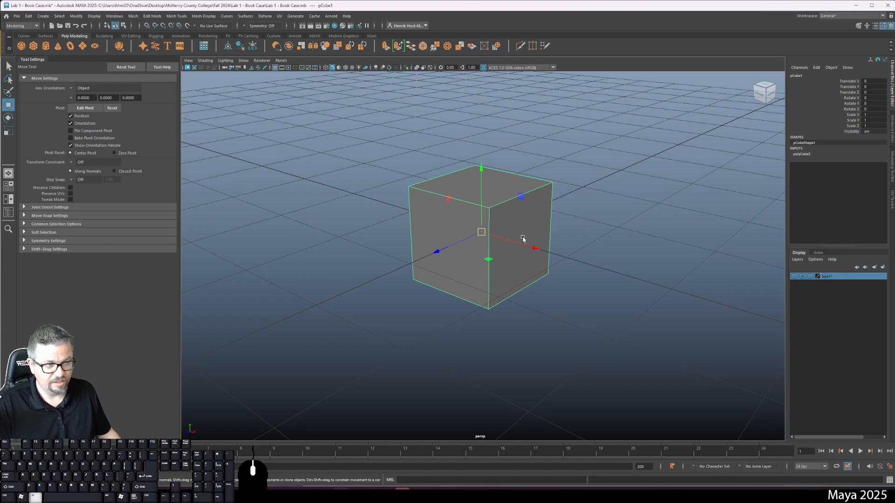
pyautogui.keyDown('alt'); pyautogui.moveTo(523, 239); pyautogui.dragTo(481, 233); pyautogui.keyUp('alt')
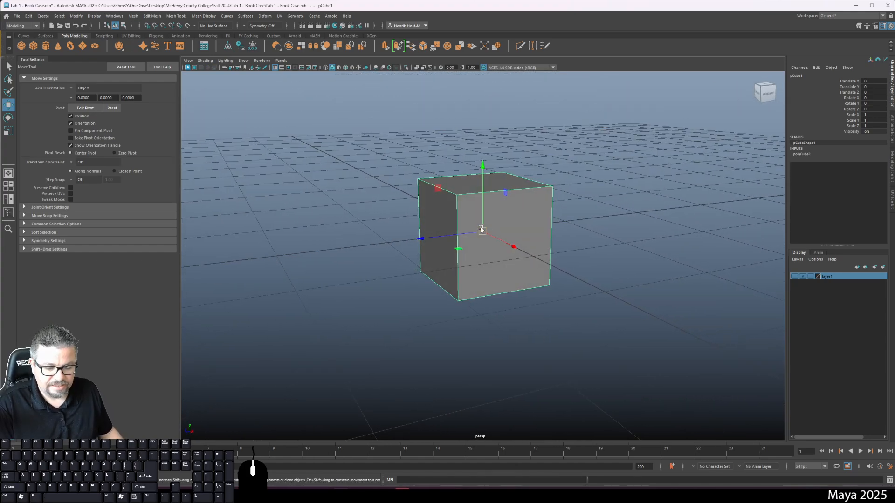
# Try scaling the cube along its separate axes to about 3.32 in Z, 3.23 in X and 2.88 in Y, and undo it.
pyautogui.press('r')
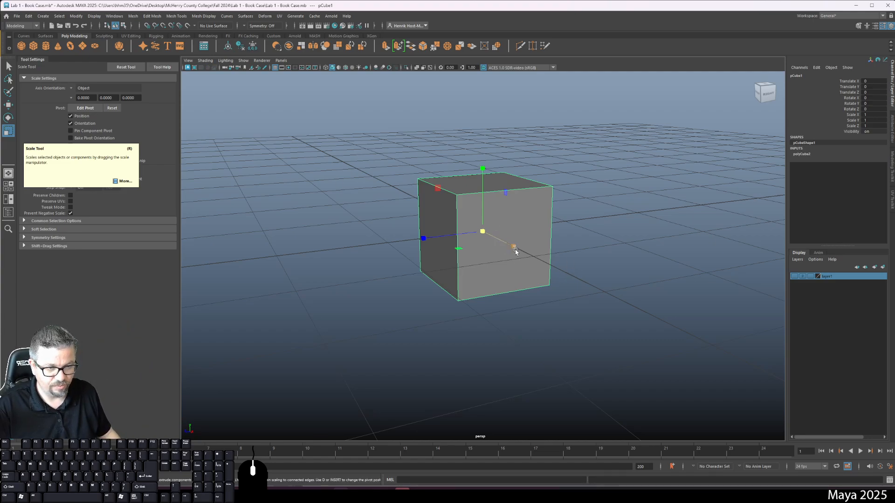
pyautogui.moveTo(424, 239); pyautogui.dragTo(271, 264)
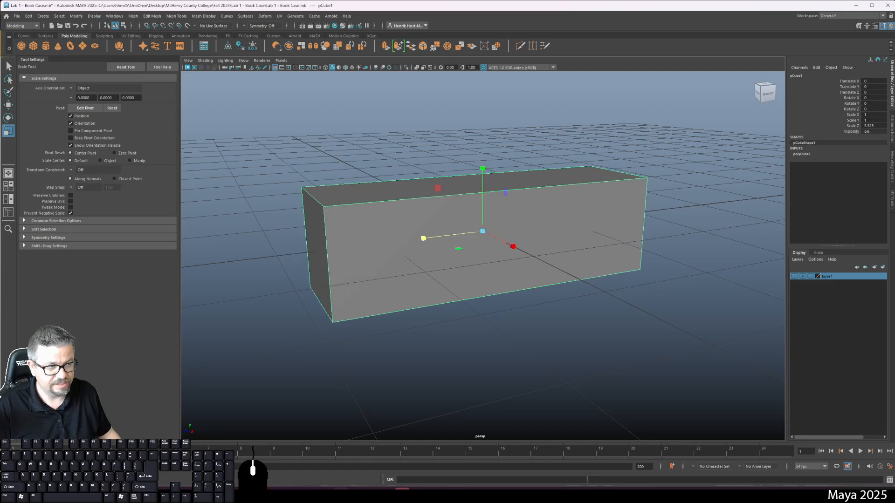
pyautogui.moveTo(514, 247); pyautogui.dragTo(846, 179)
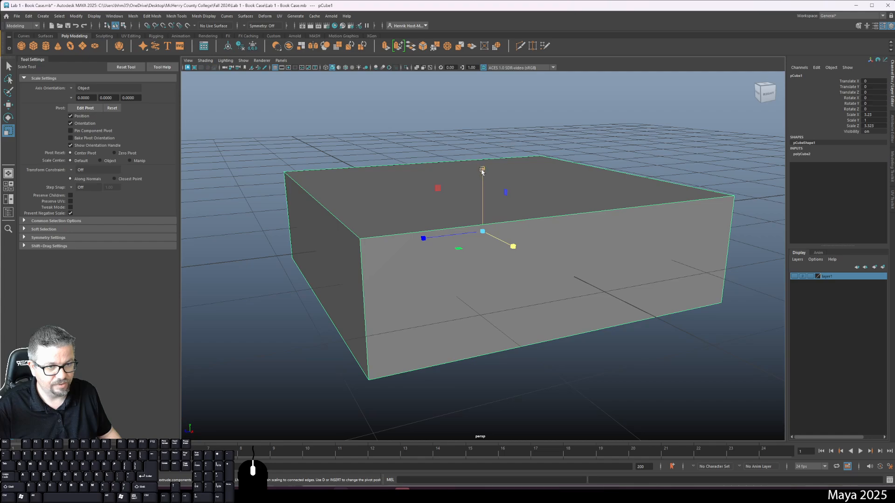
pyautogui.moveTo(482, 170); pyautogui.dragTo(476, 83)
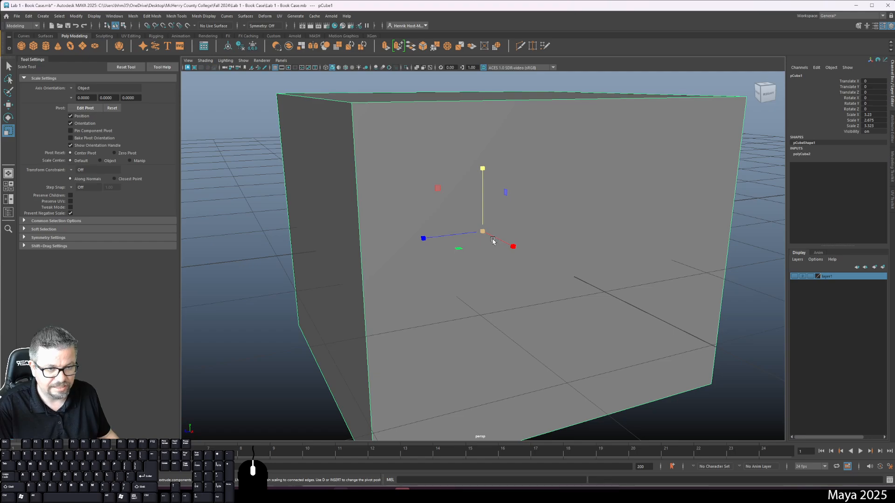
pyautogui.hotkey('ctrl', 'z')
pyautogui.hotkey('ctrl', 'z')
pyautogui.hotkey('ctrl', 'z')
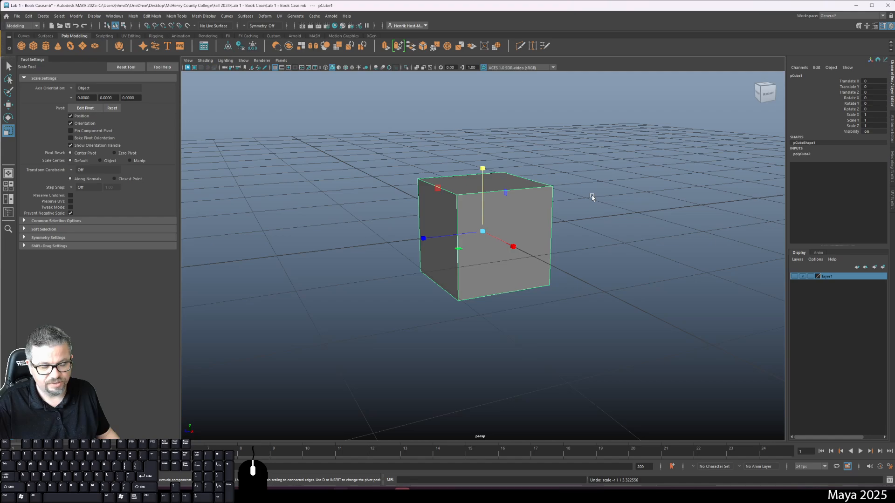
# Scale the cube axis by axis to about 2.99 in X, 2.6 in Y and 3.24 in Z.
pyautogui.keyDown('alt'); pyautogui.moveTo(515, 192); pyautogui.dragTo(571, 205); pyautogui.keyUp('alt')
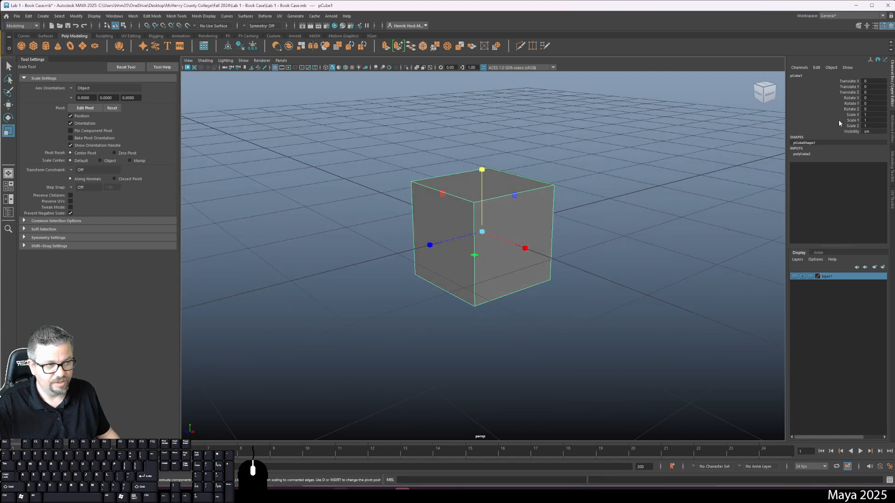
pyautogui.moveTo(526, 248); pyautogui.dragTo(652, 273)
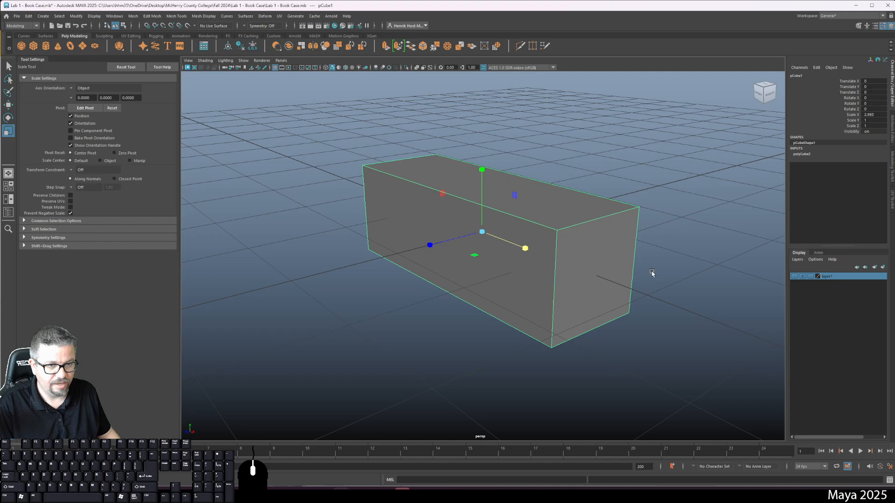
pyautogui.moveTo(482, 170); pyautogui.dragTo(480, 116)
pyautogui.moveTo(430, 245); pyautogui.dragTo(290, 278)
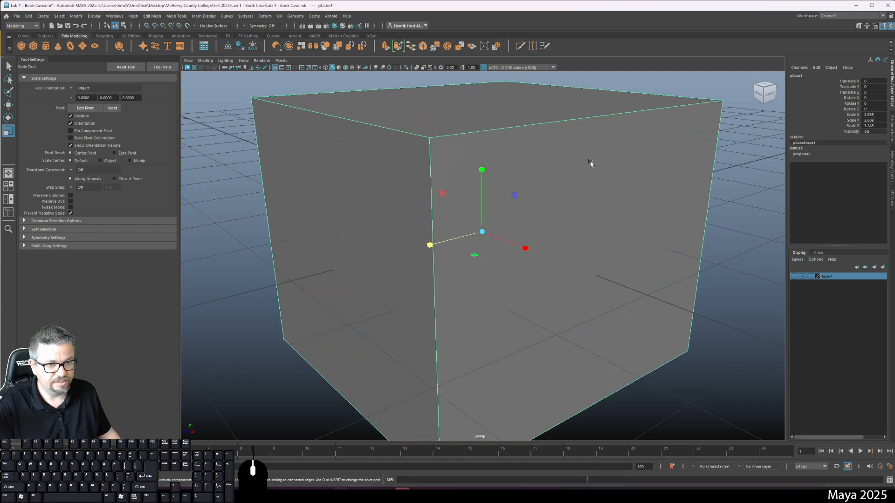
# Rotate the cube freely to about -32.5, 20.3 and 32.8 degrees, and move it to about X -1.02, Y 1.24, Z 1.45.
pyautogui.press('e')
pyautogui.moveTo(515, 176); pyautogui.dragTo(562, 235)
pyautogui.press('w')
pyautogui.scroll(-5, 562, 235)
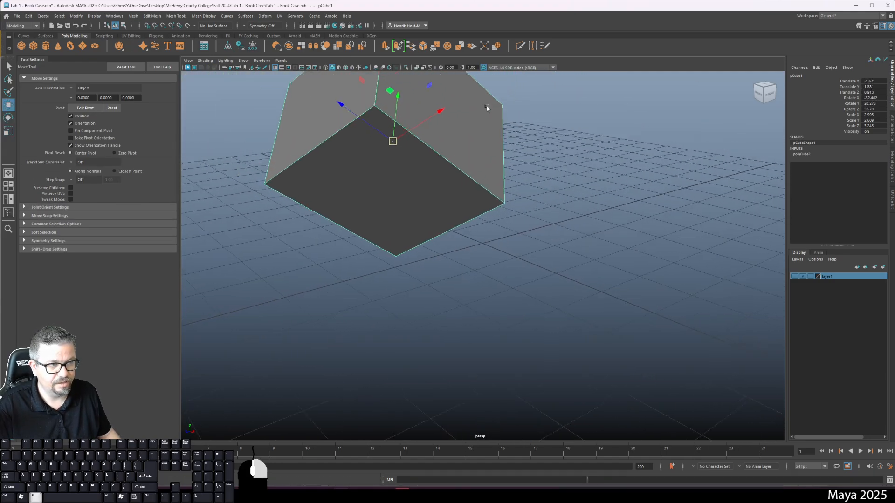
pyautogui.moveTo(404, 101); pyautogui.dragTo(394, 139)
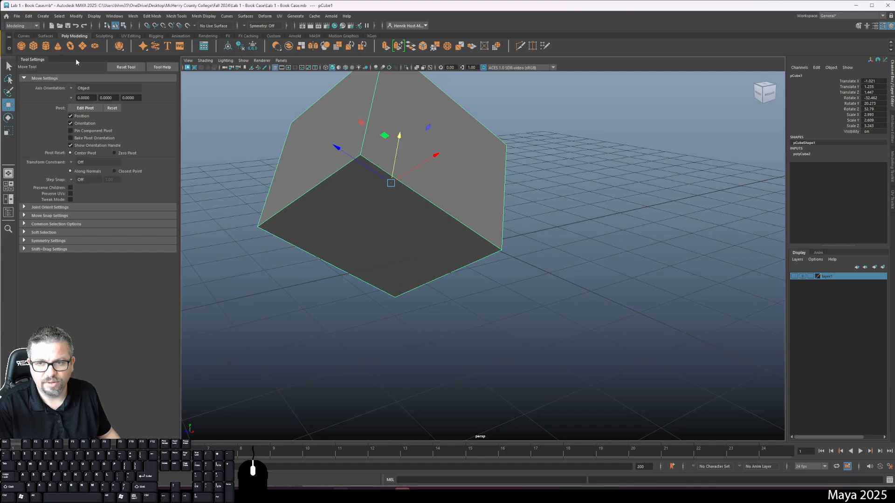
# Open the Outliner docked beside the tool settings, and bring the Move tool's settings back to the front.
pyautogui.click(115, 16)
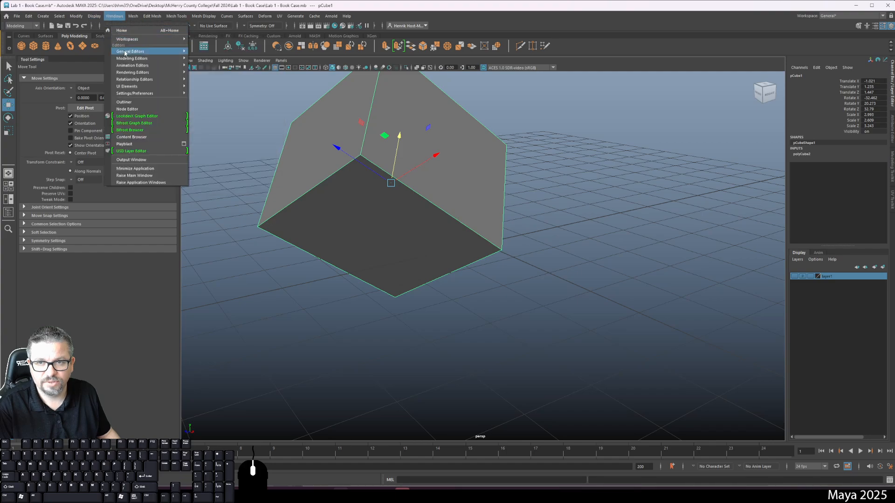
pyautogui.click(124, 102)
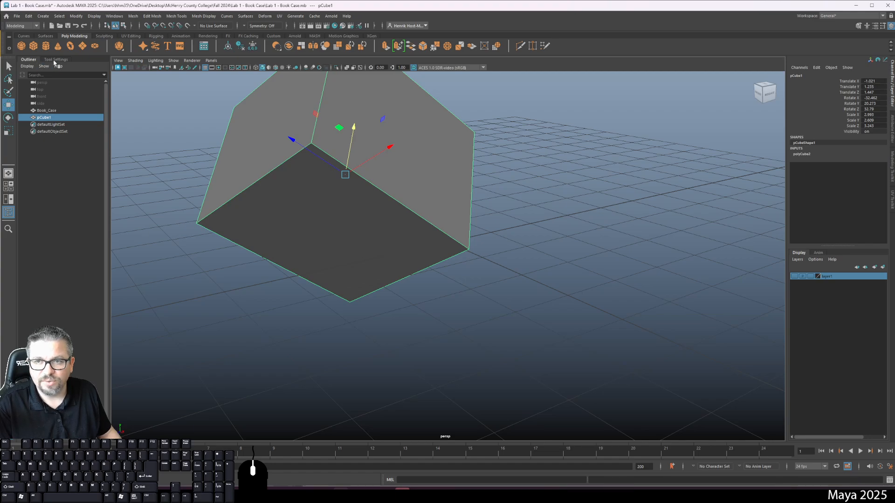
pyautogui.click(56, 60)
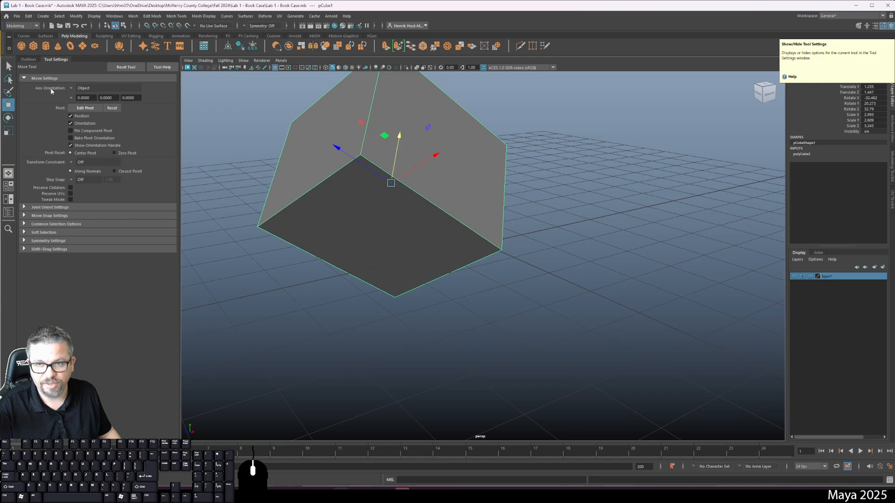
# Set the Move tool's axis orientation to World.
pyautogui.click(71, 89)
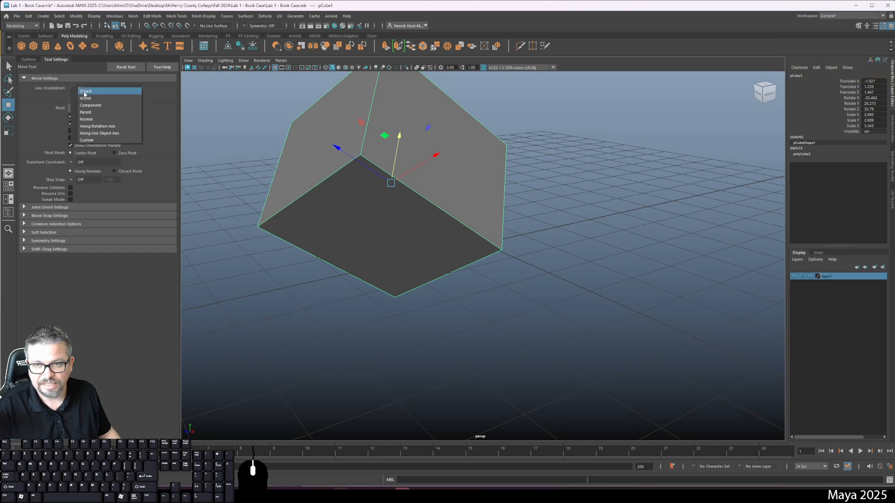
pyautogui.click(72, 89)
pyautogui.click(72, 89)
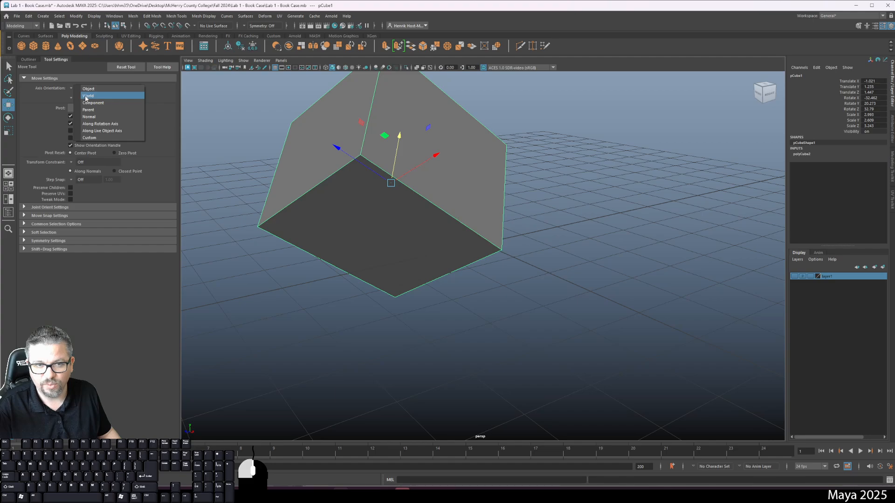
pyautogui.click(77, 96)
pyautogui.click(77, 94)
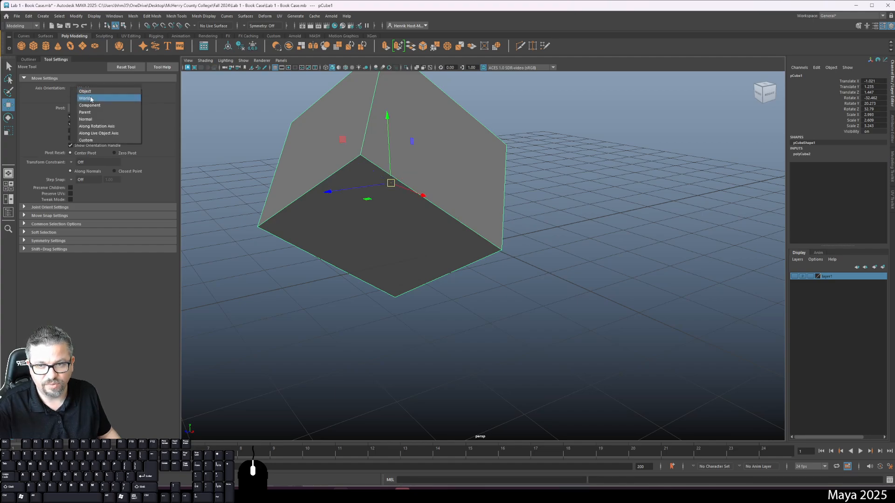
pyautogui.click(60, 91)
# Move the tilted cube along the world axes to about X 1.65, Y 0.41, Z 1.34.
pyautogui.moveTo(404, 189); pyautogui.dragTo(610, 254)
pyautogui.moveTo(505, 252); pyautogui.dragTo(415, 274)
pyautogui.keyDown('alt'); pyautogui.moveTo(474, 196); pyautogui.dragTo(445, 286); pyautogui.keyUp('alt')
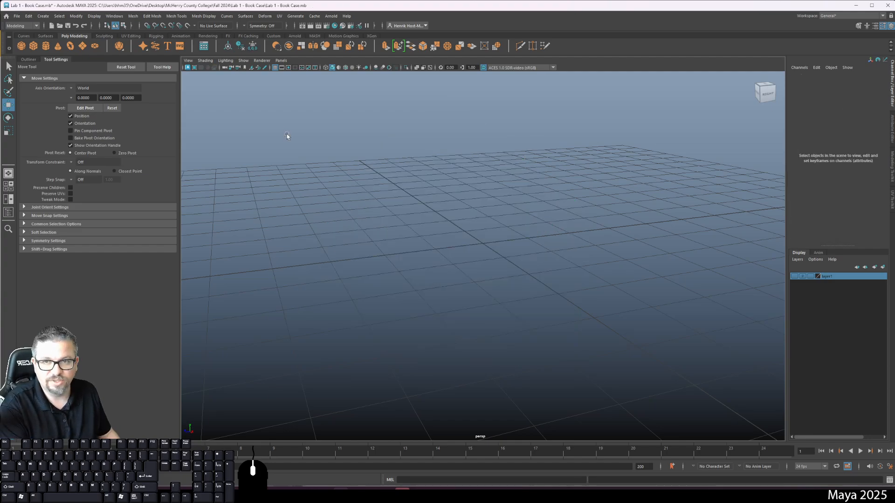
# Try replacing the transformed cube with a fresh default polygon cube, and undo back to the transformed one.
pyautogui.click(33, 46)
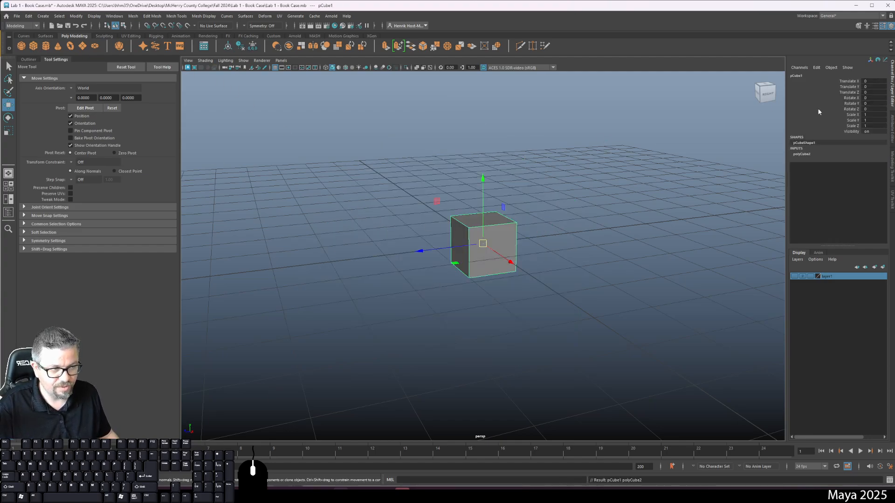
pyautogui.hotkey('ctrl', 'z')
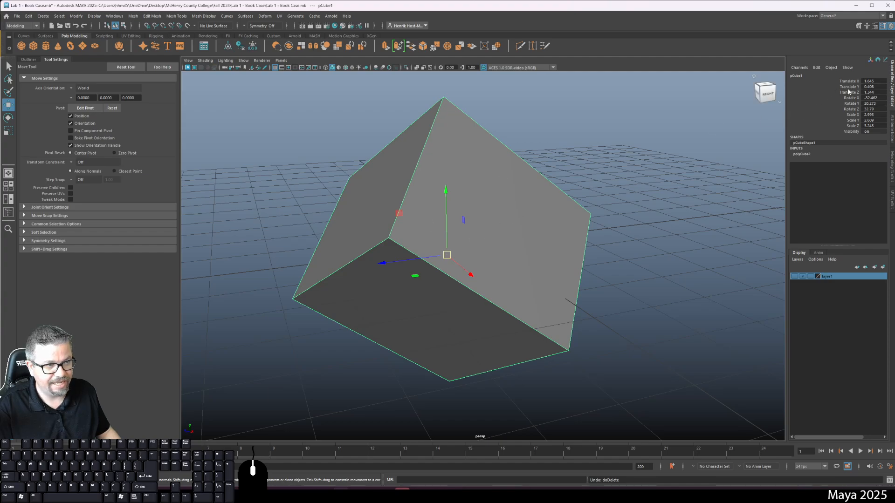
# Hide the Channel Box and display it again.
pyautogui.click(872, 81)
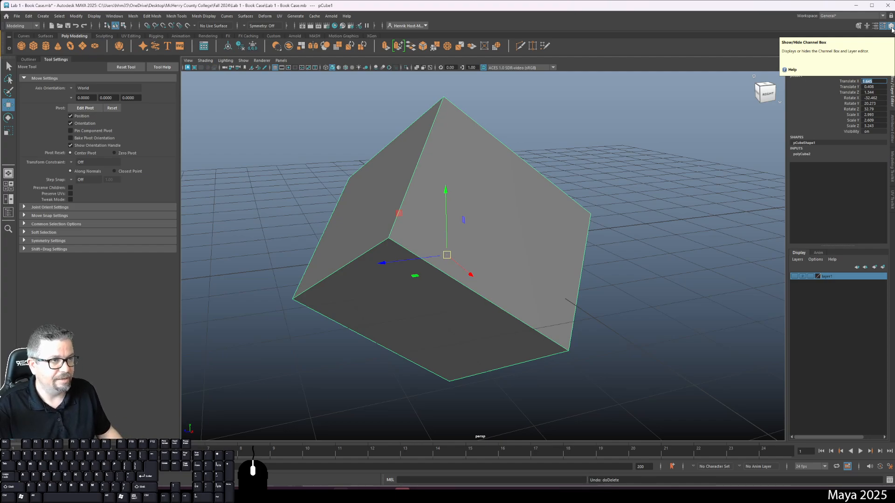
pyautogui.click(892, 29)
pyautogui.click(892, 29)
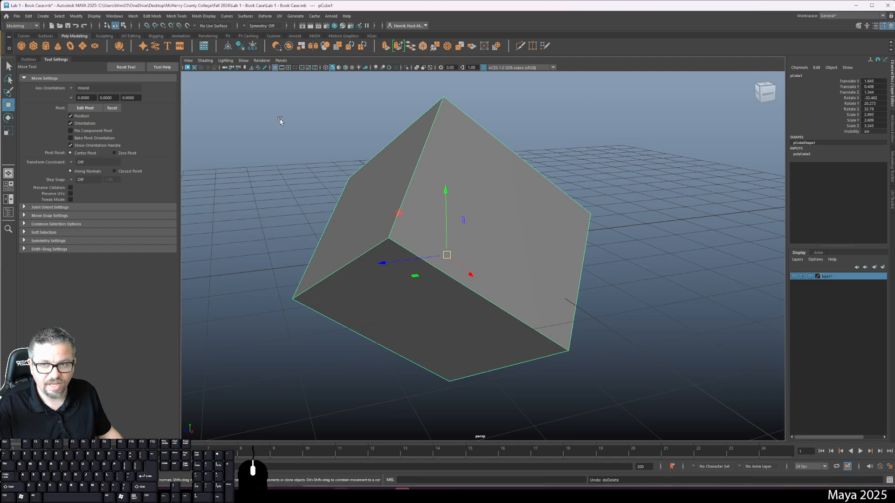
# Try swapping the order of the Outliner and Tool Settings, restore it, and leave the Outliner displayed.
pyautogui.click(29, 60)
pyautogui.moveTo(27, 59); pyautogui.dragTo(71, 63)
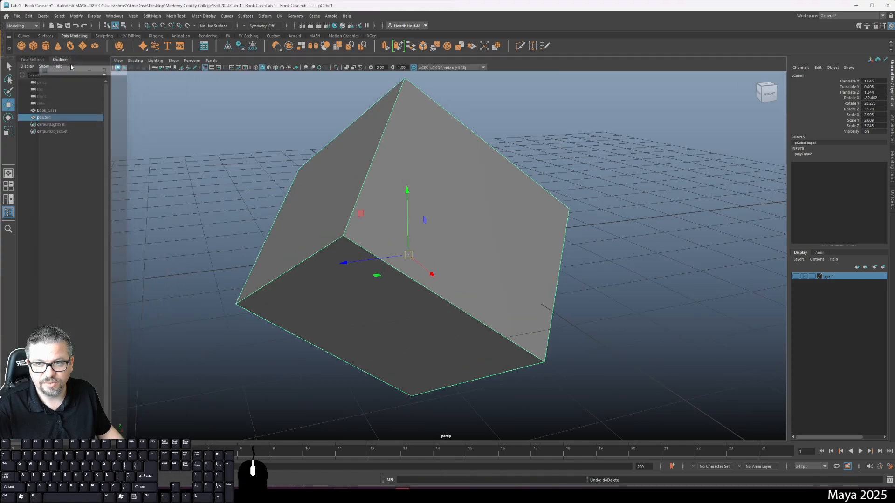
pyautogui.click(60, 60)
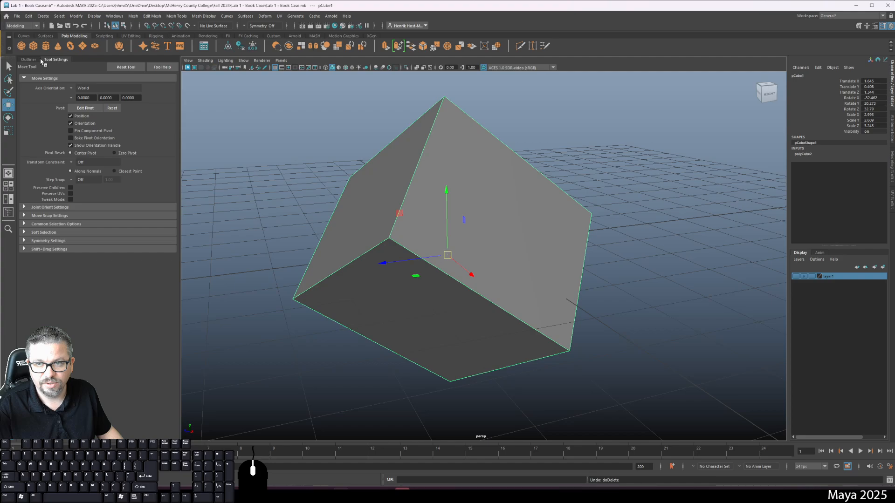
pyautogui.click(30, 60)
pyautogui.click(49, 60)
pyautogui.click(30, 59)
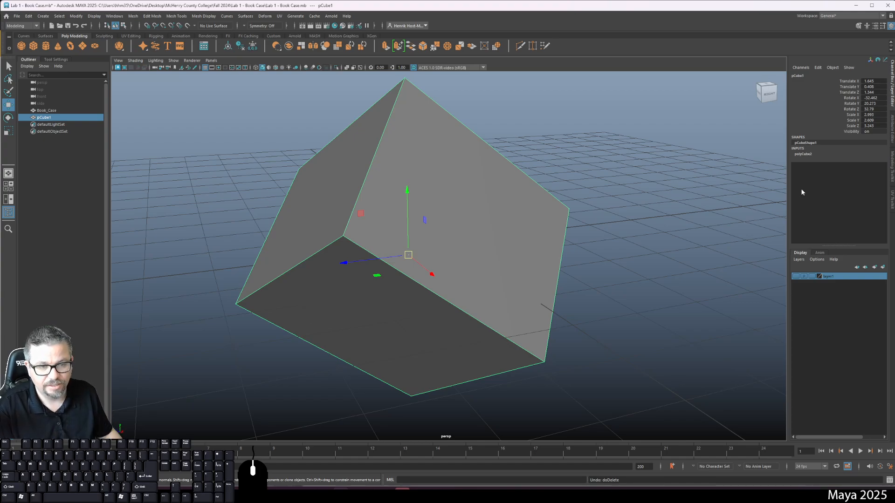
# Reselect the cube and set its Translate X, Y and Z to 0.
pyautogui.click(577, 262)
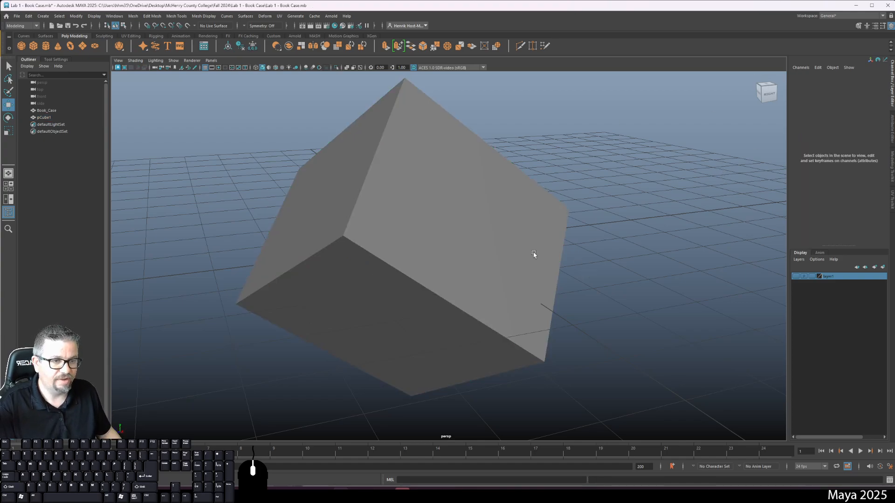
pyautogui.click(517, 252)
pyautogui.doubleClick(868, 82)
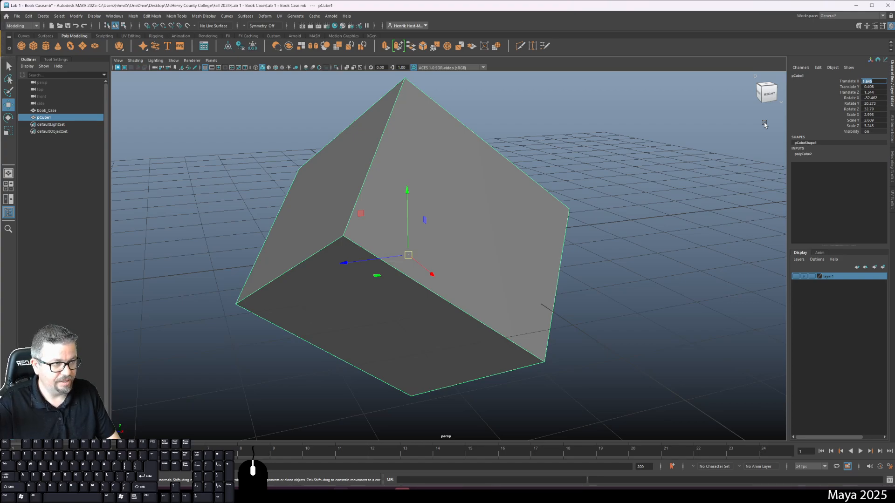
pyautogui.write('0')
pyautogui.press('Tab')
pyautogui.write('0')
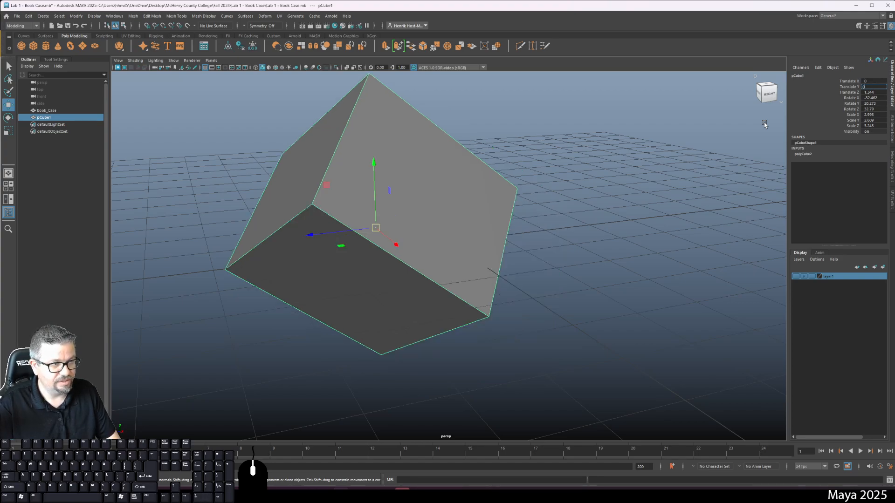
pyautogui.press('Tab')
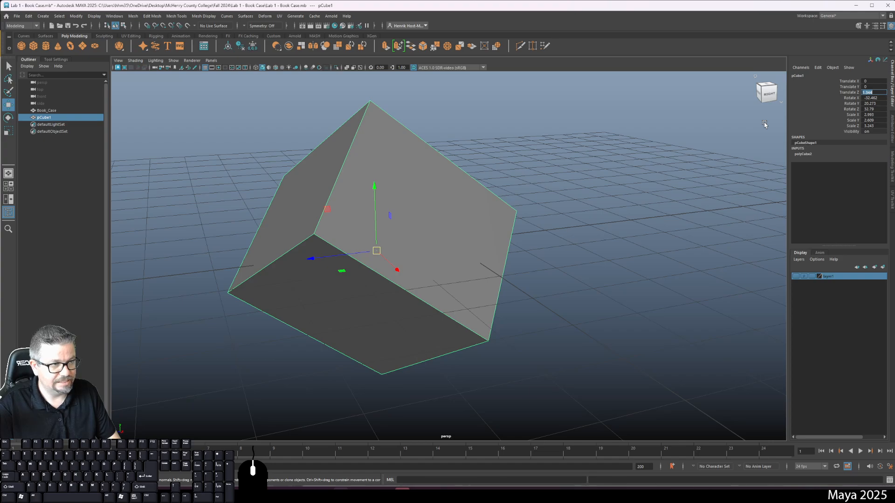
pyautogui.write('0')
pyautogui.press('Tab')
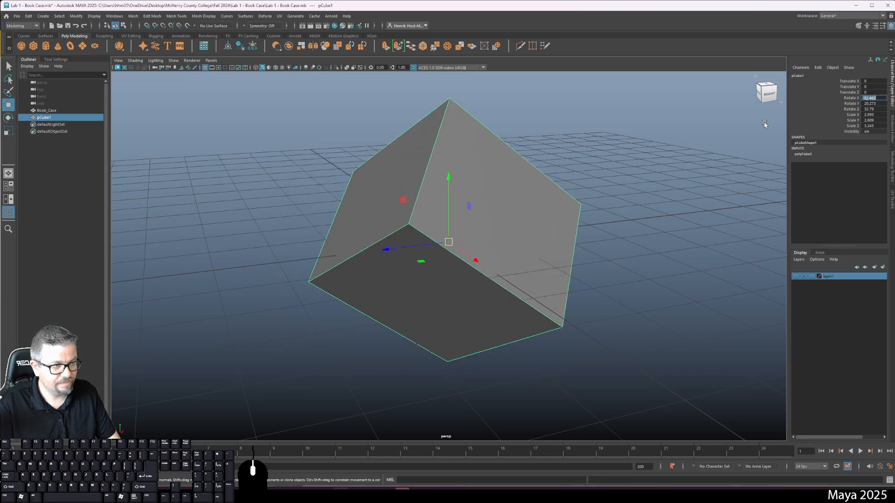
# Set the cube's Rotate X, Y and Z to 0.
pyautogui.write('0')
pyautogui.press('Tab')
pyautogui.write('0')
pyautogui.press('Tab')
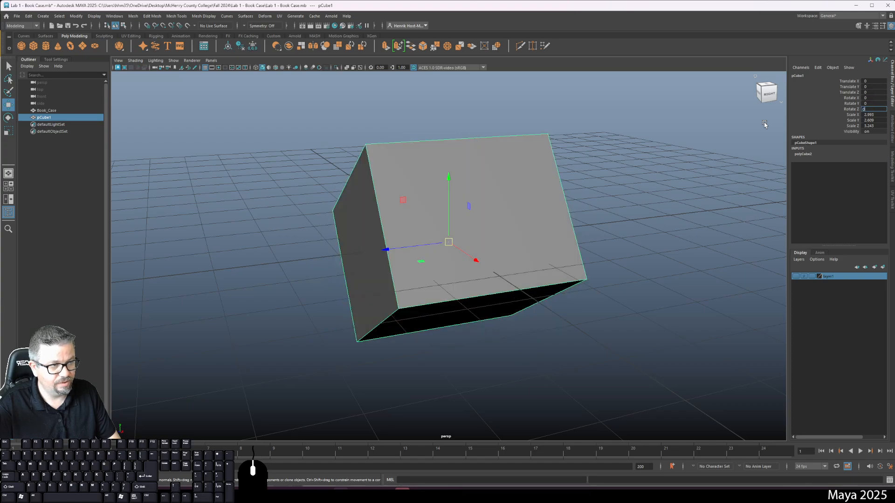
pyautogui.write('0')
pyautogui.press('Return')
pyautogui.press('Tab')
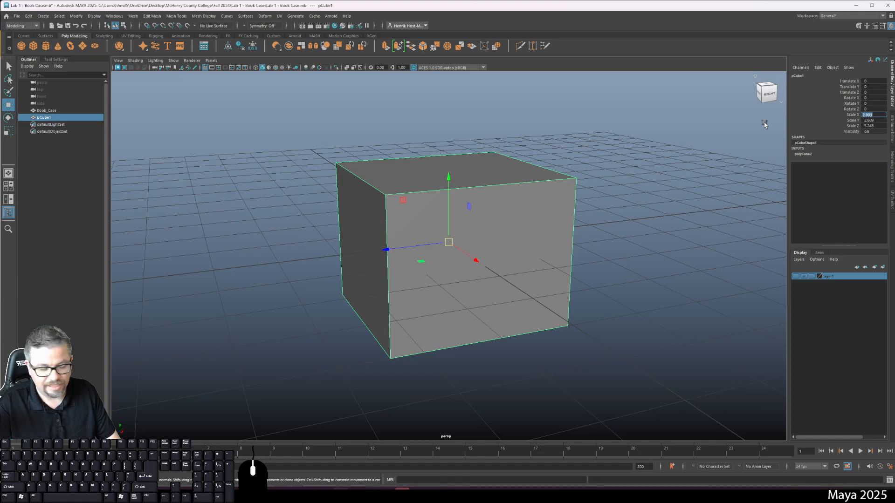
# Set the cube's Scale X, Y and Z to 1 and deselect it.
pyautogui.write('1')
pyautogui.press('Tab')
pyautogui.write('1')
pyautogui.press('Tab')
pyautogui.write('1')
pyautogui.press('Return')
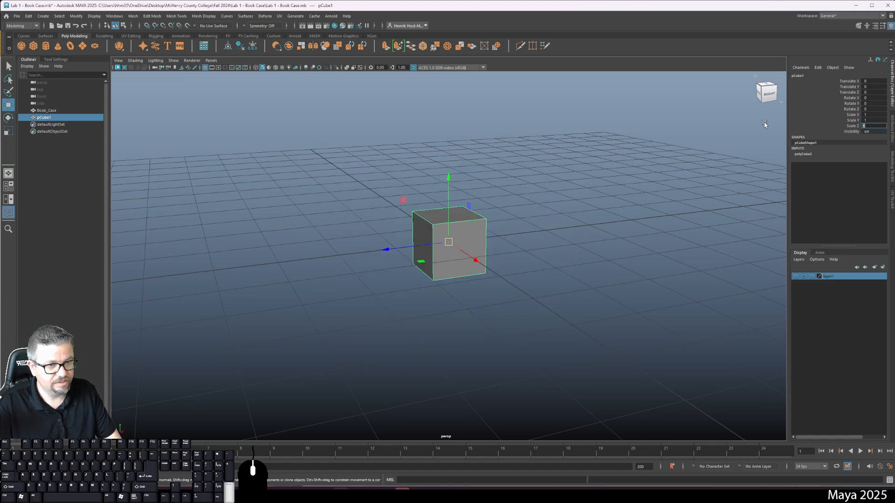
pyautogui.click(611, 156)
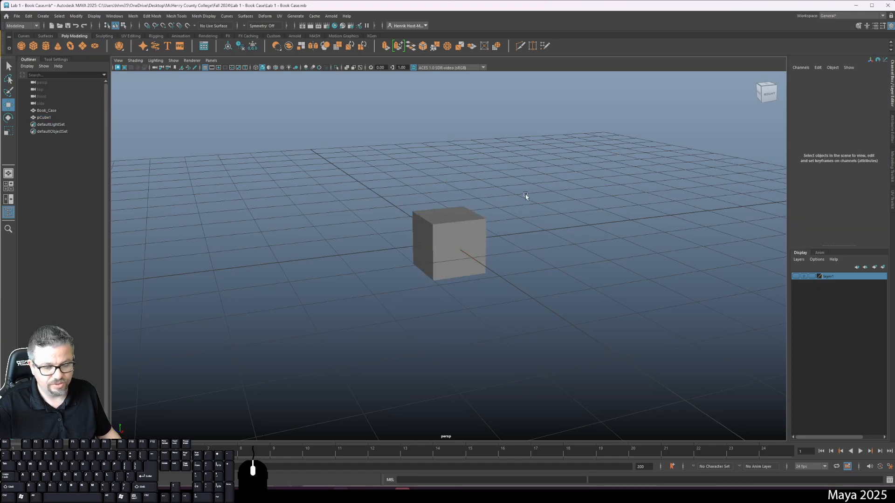
# Select the cube and view it from above one of its corners.
pyautogui.moveTo(525, 195)
pyautogui.keyDown('alt'); pyautogui.mouseDown()
pyautogui.moveTo(507, 194)
pyautogui.moveTo(536, 198)
pyautogui.mouseUp(); pyautogui.keyUp('alt')
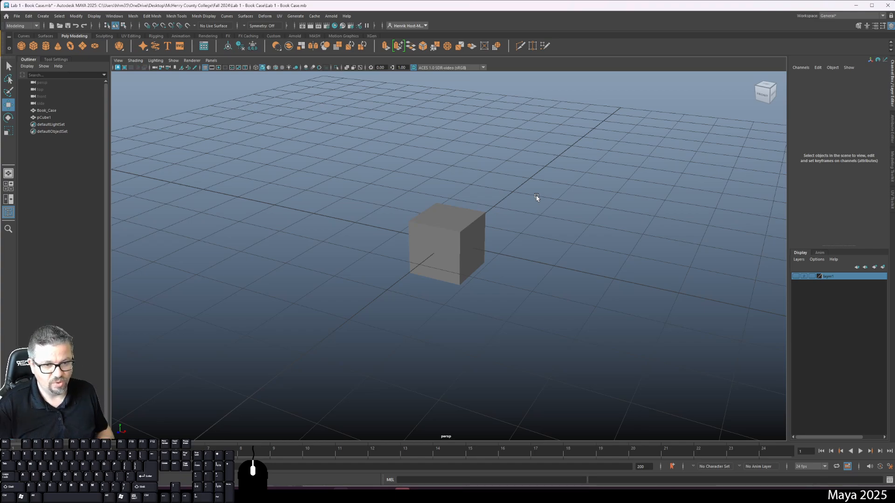
pyautogui.click(418, 246)
pyautogui.keyDown('alt'); pyautogui.moveTo(627, 196); pyautogui.dragTo(495, 223); pyautogui.keyUp('alt')
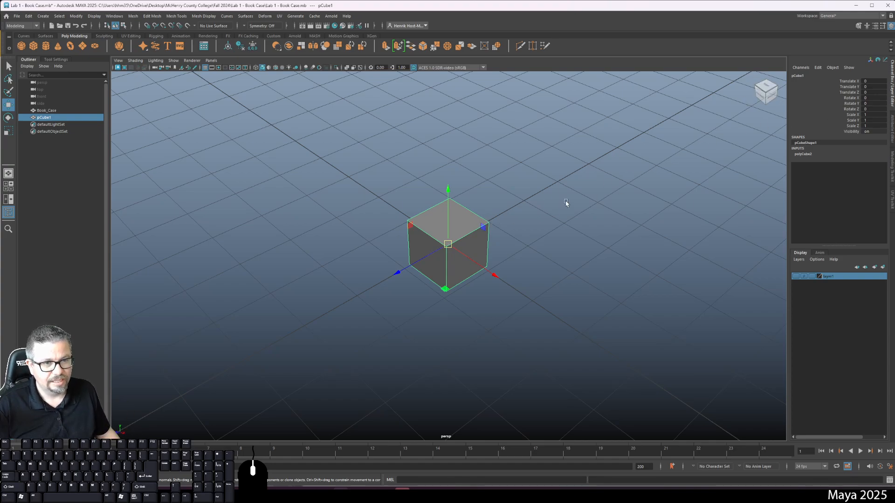
# Rotate the cube freehand about its X axis and set its Rotate X to -90.
pyautogui.press('e')
pyautogui.moveTo(427, 196); pyautogui.dragTo(505, 162)
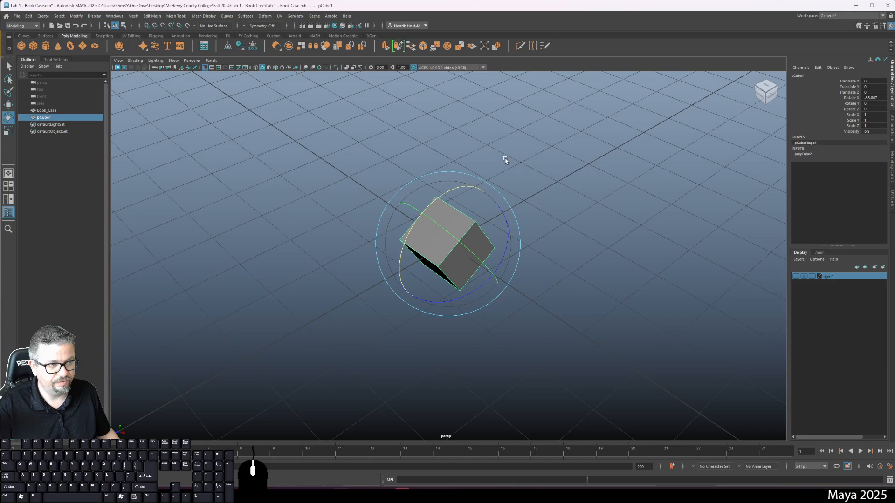
pyautogui.doubleClick(871, 98)
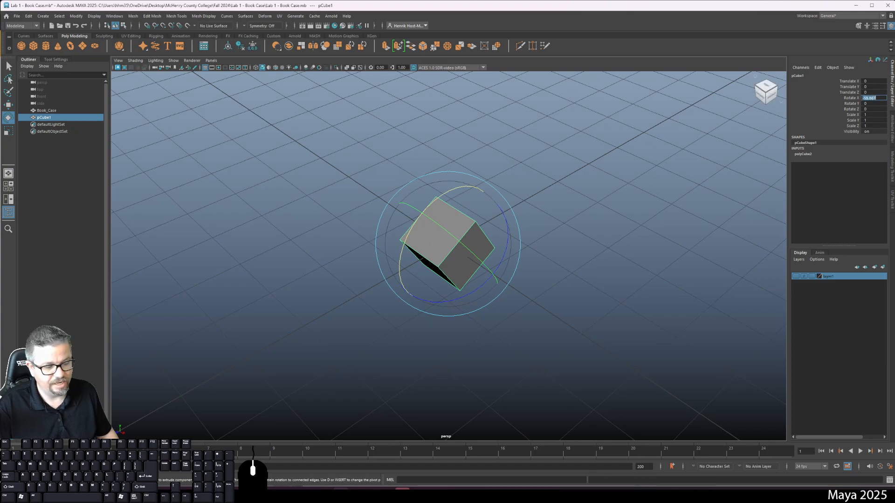
pyautogui.write('-9')
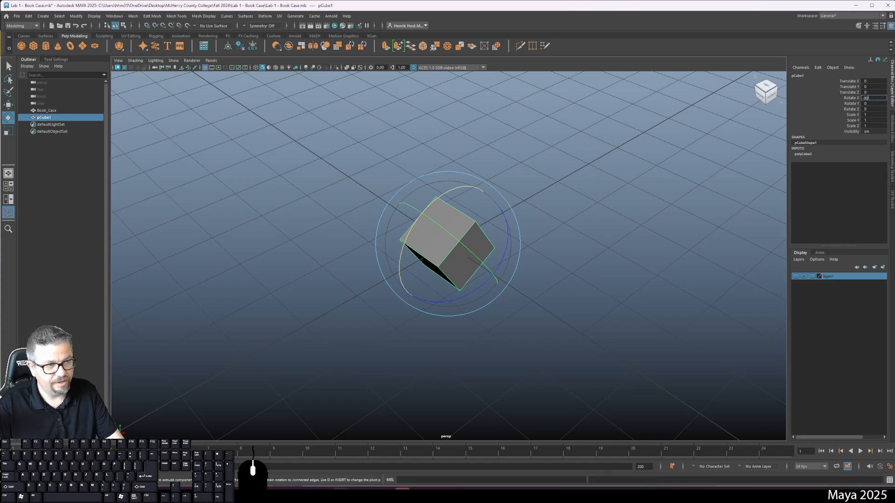
pyautogui.write('0')
pyautogui.press('Return')
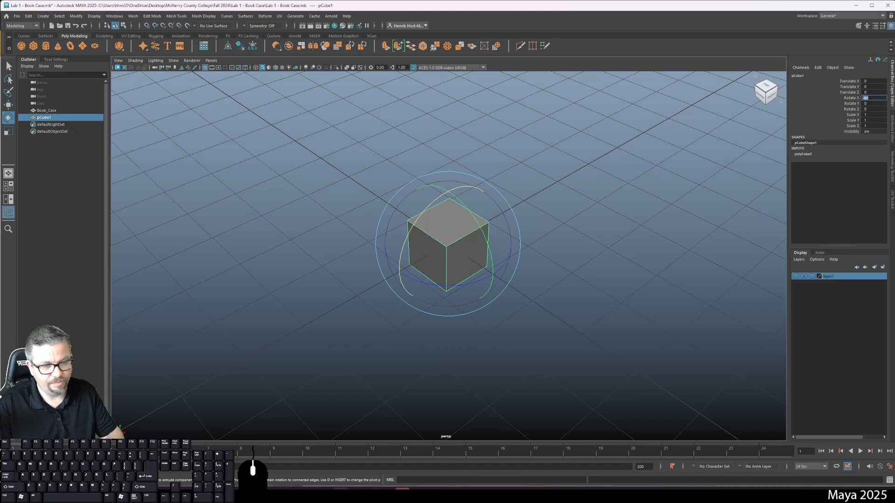
# Set the cube's Rotate X to -180, 0 and 45 in turn.
pyautogui.write('-180')
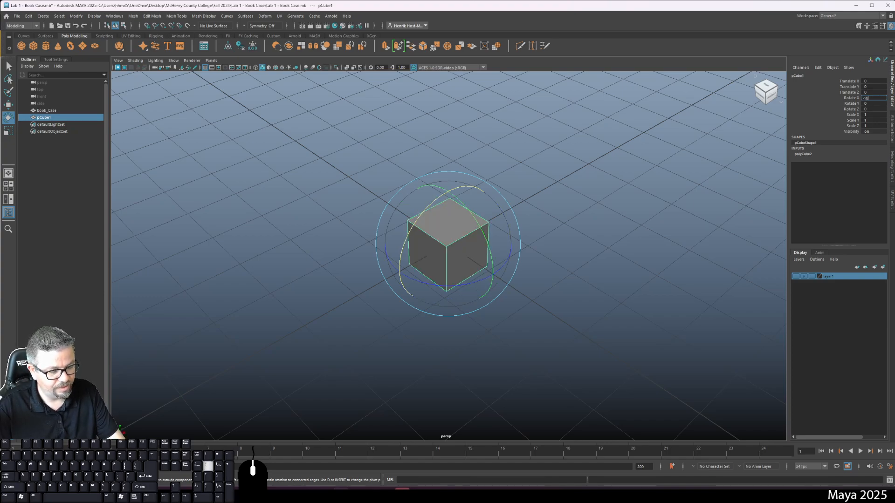
pyautogui.press('Return')
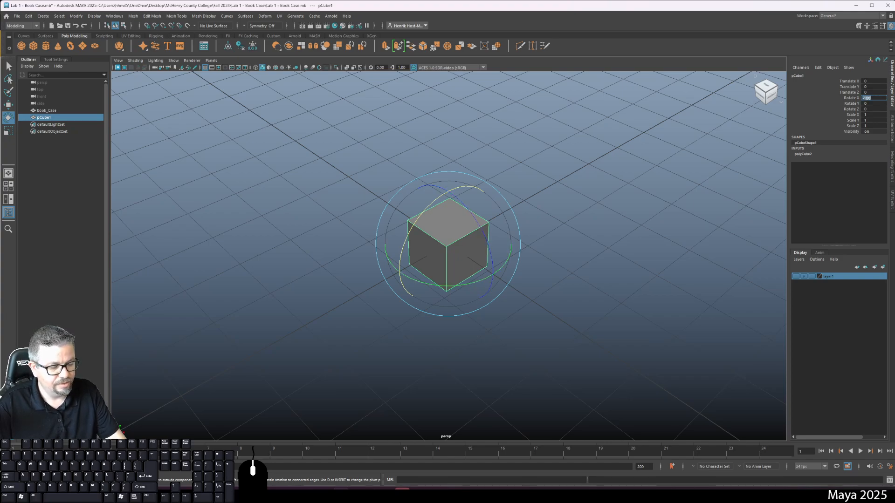
pyautogui.write('0')
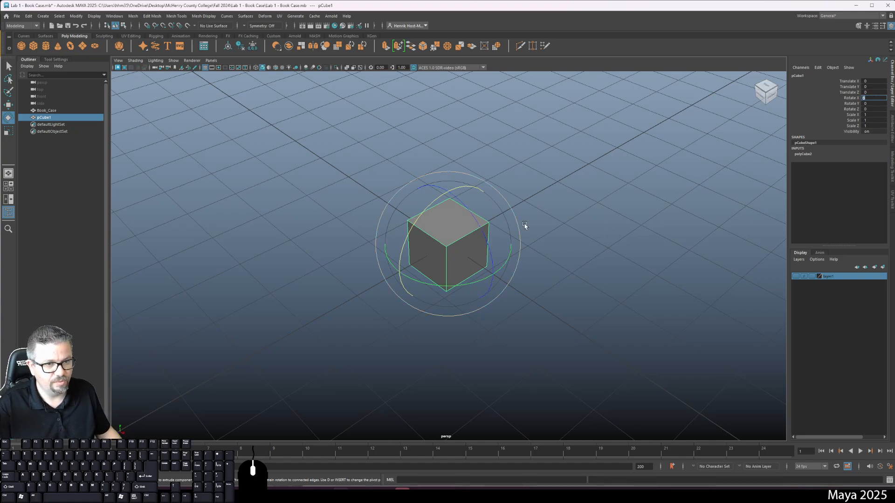
pyautogui.write('45')
pyautogui.press('Return')
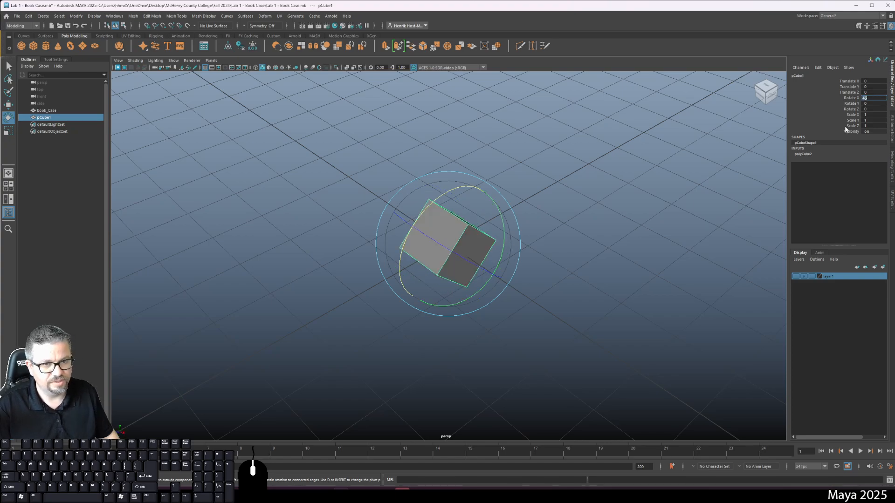
# Set the cube's Rotate X to -45, followed by -30.
pyautogui.moveTo(658, 189)
pyautogui.keyDown('alt'); pyautogui.mouseDown()
pyautogui.moveTo(647, 182)
pyautogui.moveTo(667, 175)
pyautogui.mouseUp(); pyautogui.keyUp('alt')
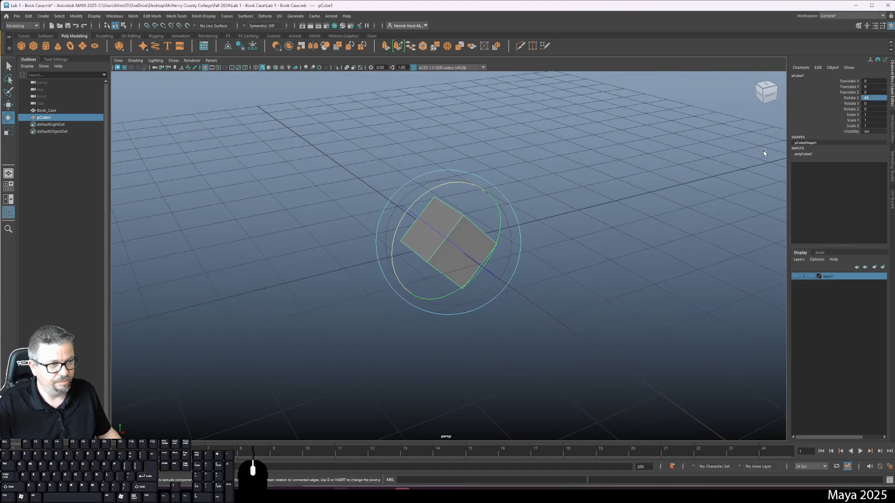
pyautogui.write('-45')
pyautogui.press('Return')
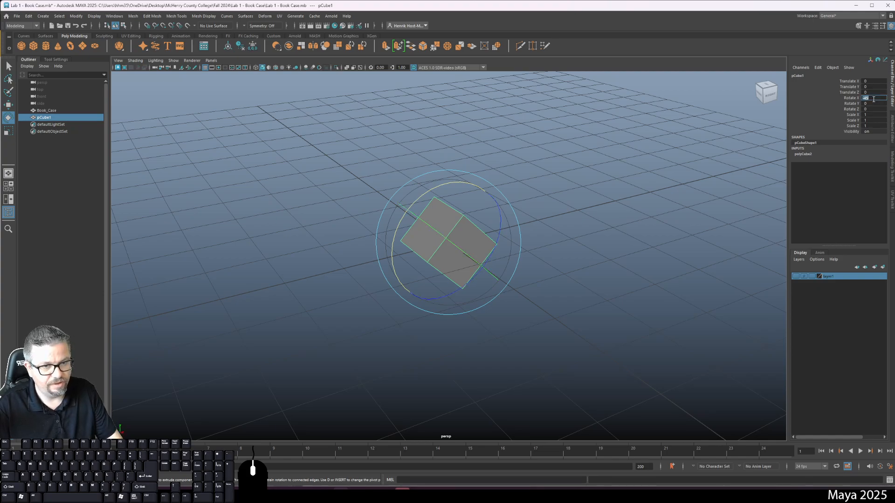
pyautogui.keyDown('alt'); pyautogui.moveTo(598, 186); pyautogui.dragTo(603, 200); pyautogui.keyUp('alt')
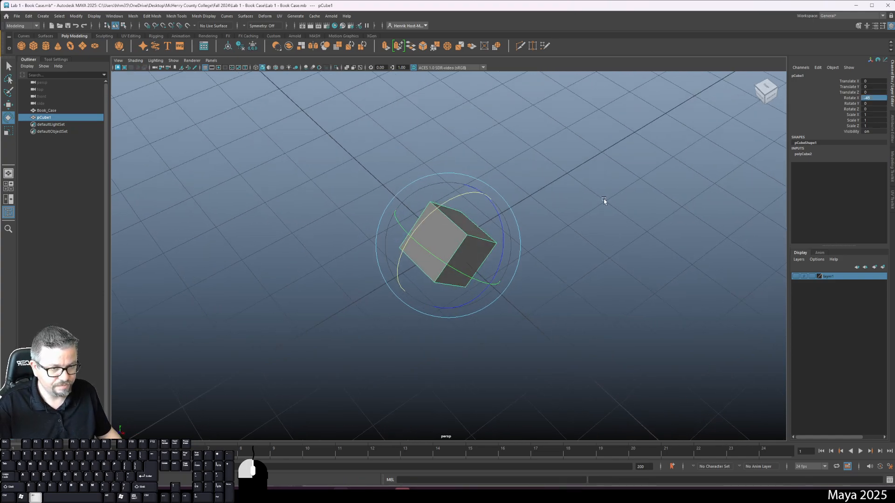
pyautogui.click(877, 99)
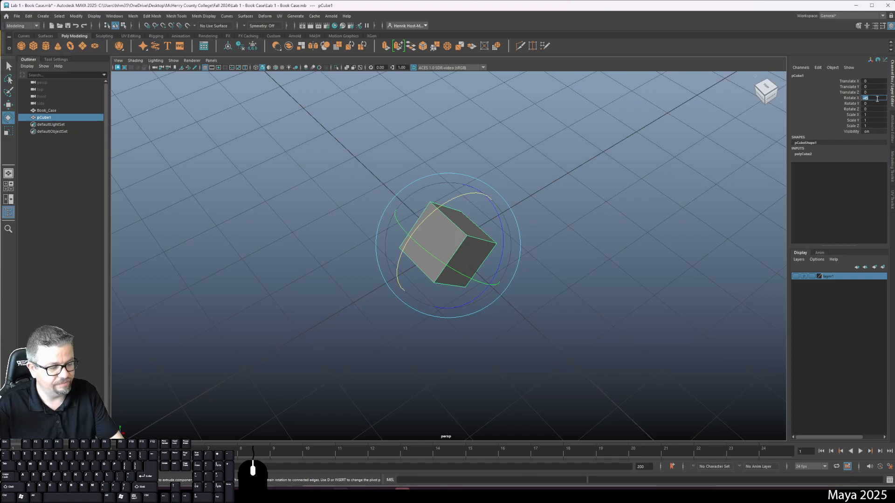
pyautogui.write('30')
pyautogui.press('Return')
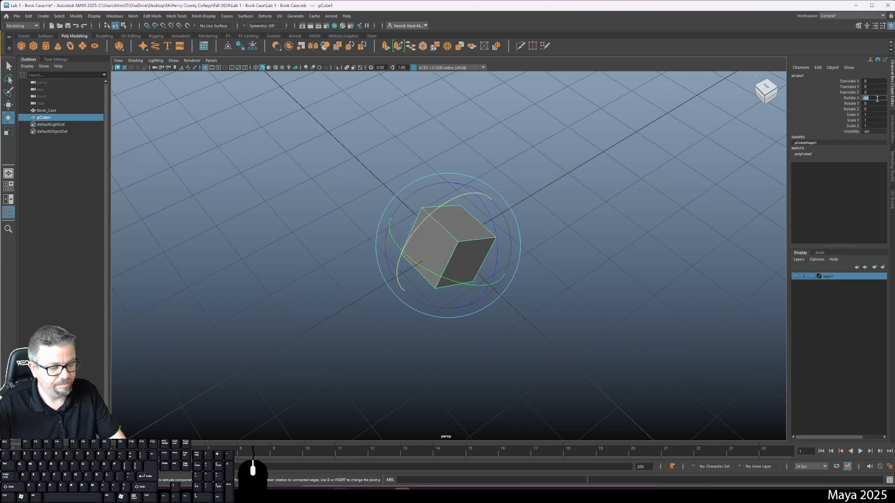
# Set the cube's Rotate X to 45 and return it to 0.
pyautogui.write('45')
pyautogui.press('Return')
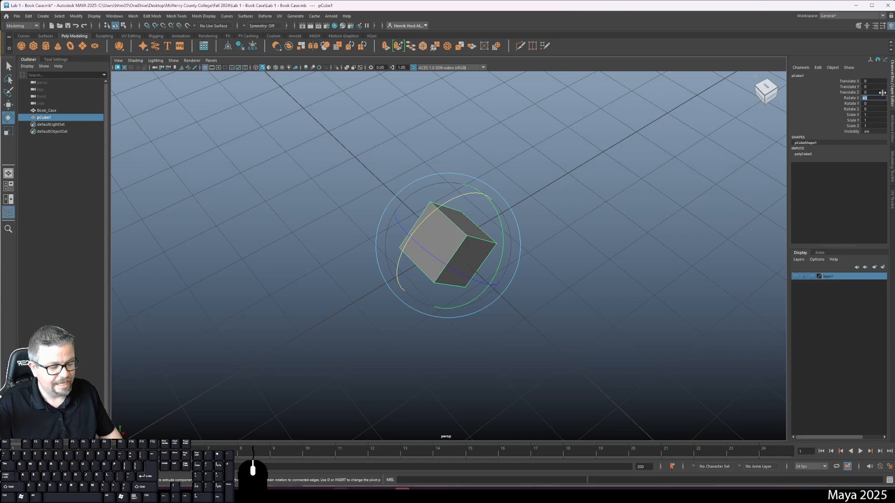
pyautogui.write('0')
pyautogui.press('Return')
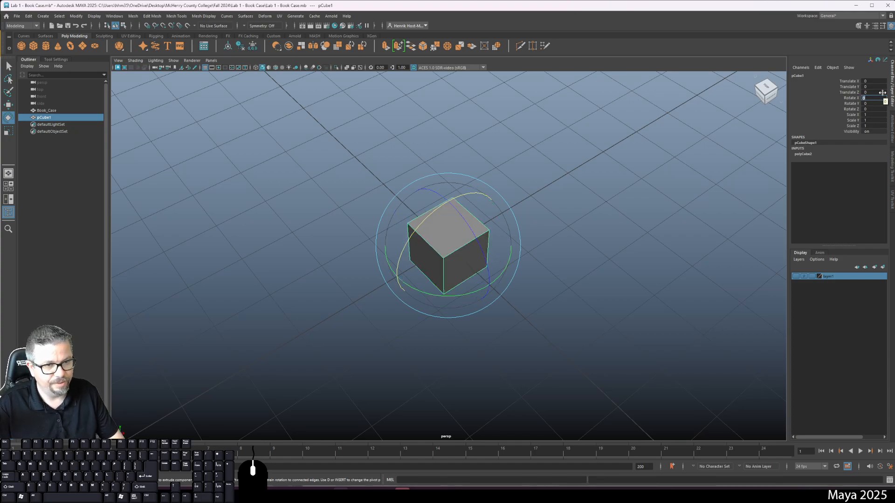
# Reselect the cube and set its Scale X, Y and Z to 10.
pyautogui.click(639, 202)
pyautogui.click(476, 236)
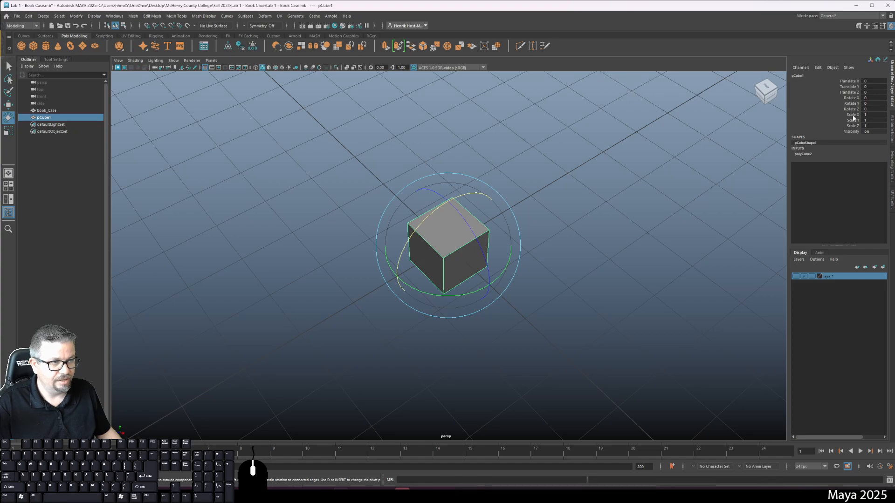
pyautogui.click(872, 115)
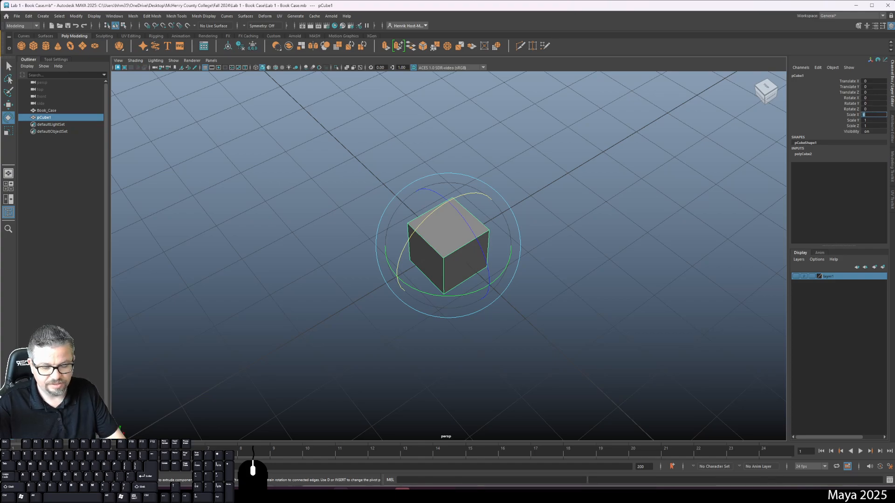
pyautogui.write('10')
pyautogui.press('Tab')
pyautogui.write('10')
pyautogui.press('Tab')
pyautogui.write('10')
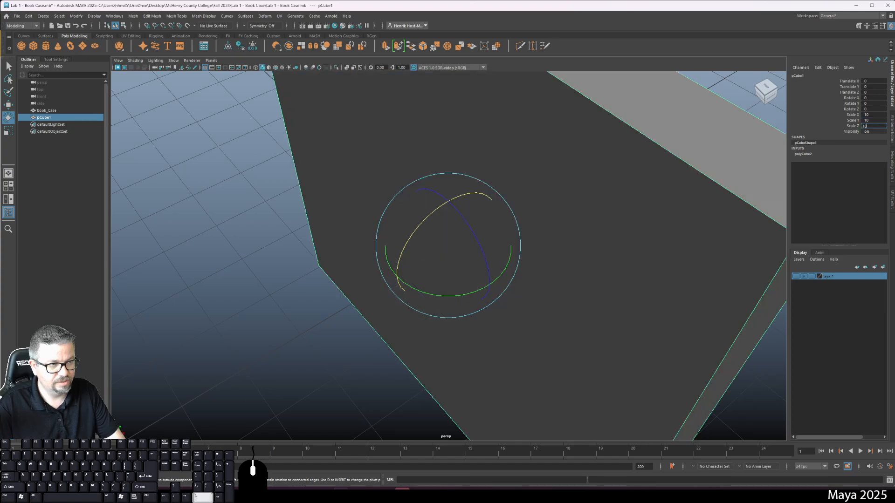
pyautogui.press('Return')
pyautogui.keyDown('alt'); pyautogui.moveTo(709, 236); pyautogui.dragTo(543, 53, button='right'); pyautogui.keyUp('alt')
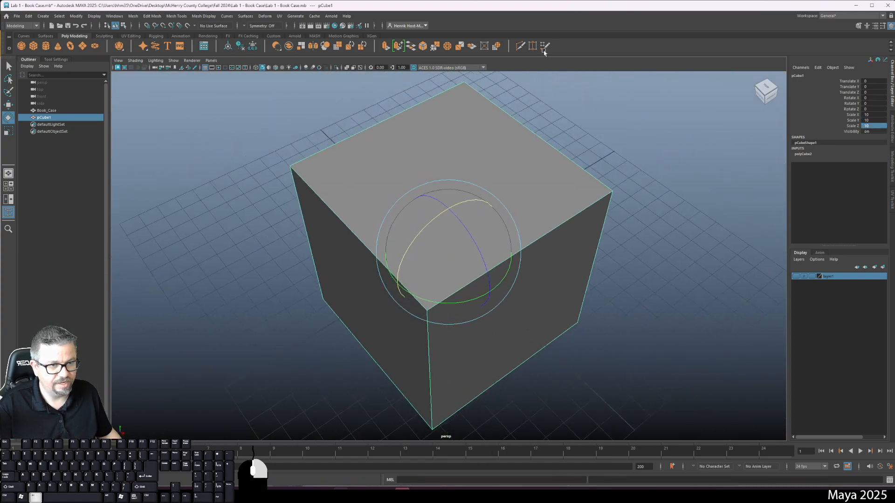
pyautogui.keyDown('alt'); pyautogui.moveTo(584, 240); pyautogui.dragTo(596, 200); pyautogui.keyUp('alt')
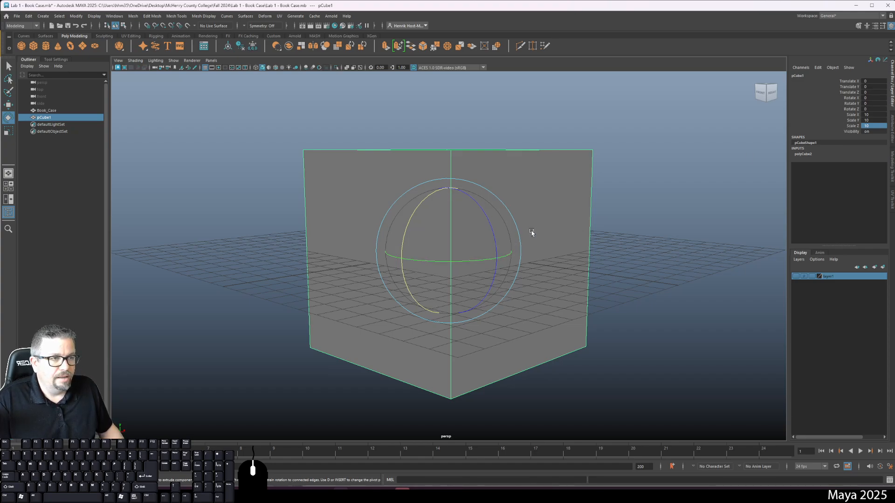
# With the Move tool active, set the cube's Translate X to 10, Translate Y to 5 and Translate Z to 3.
pyautogui.press('w')
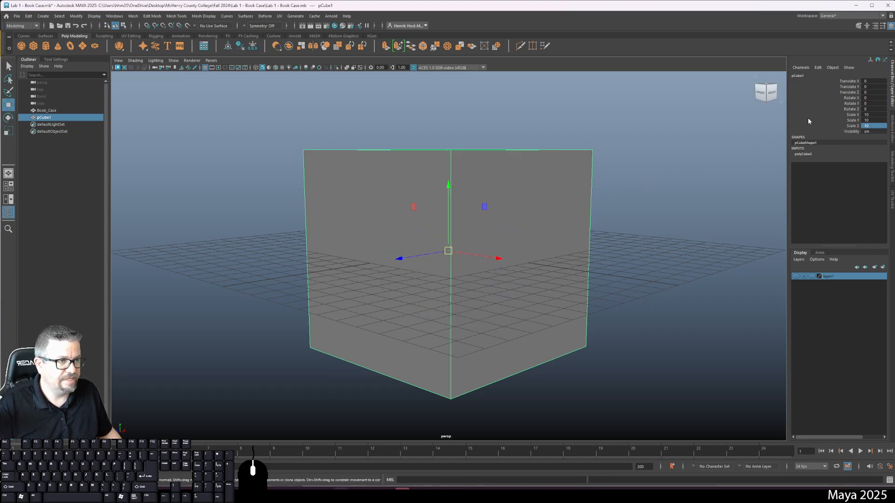
pyautogui.click(869, 81)
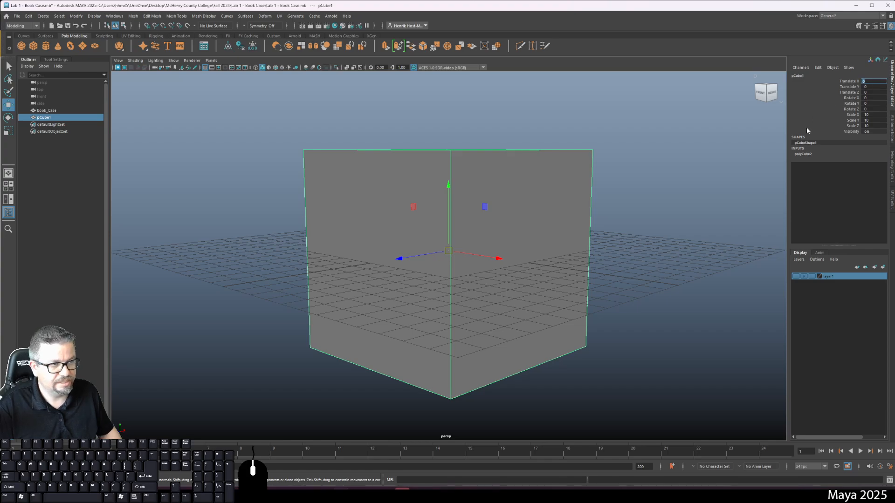
pyautogui.write('10')
pyautogui.press('Return')
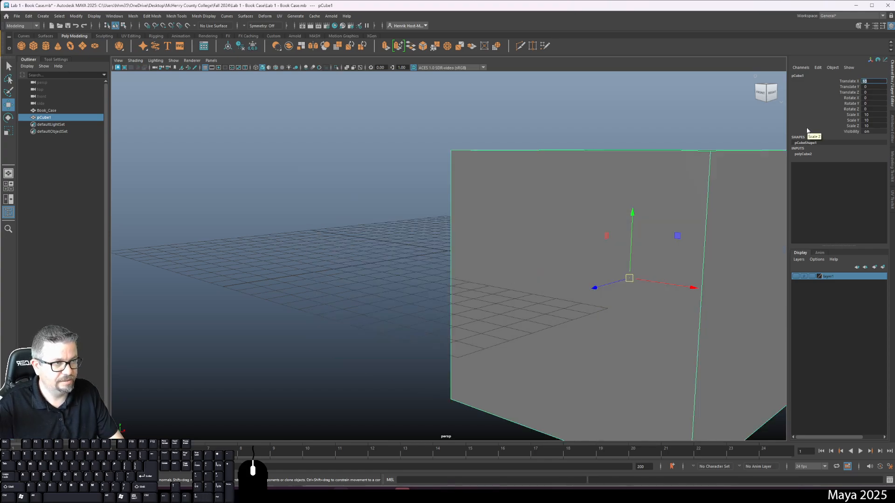
pyautogui.press('Tab')
pyautogui.write('5')
pyautogui.press('Return')
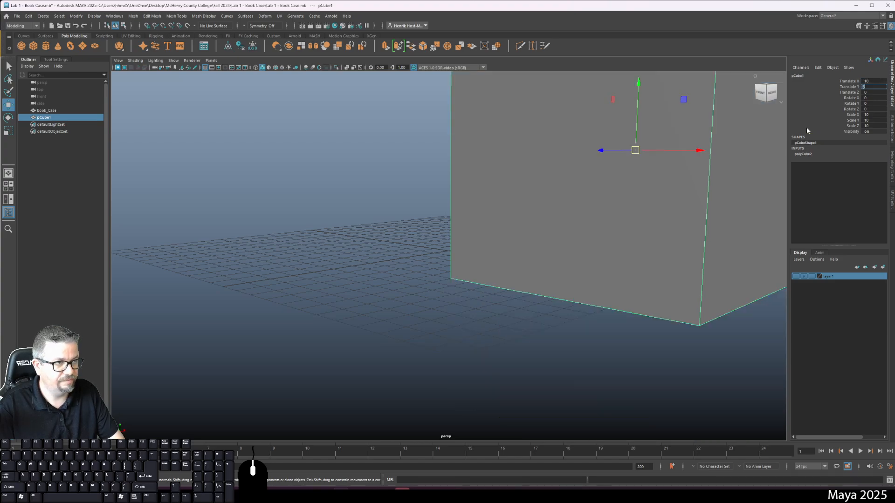
pyautogui.press('Tab')
pyautogui.write('3')
pyautogui.press('Return')
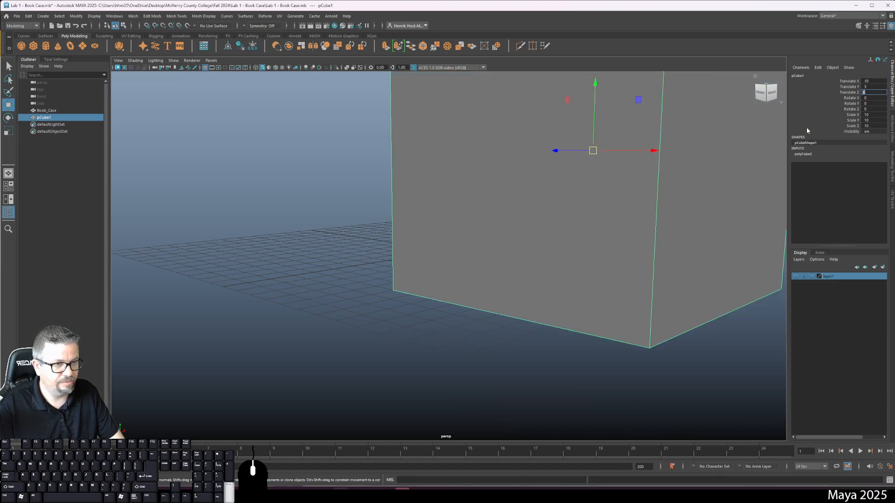
pyautogui.keyDown('alt'); pyautogui.moveTo(617, 208); pyautogui.dragTo(561, 243); pyautogui.keyUp('alt')
pyautogui.keyDown('alt'); pyautogui.moveTo(561, 243); pyautogui.dragTo(485, 247, button='right'); pyautogui.keyUp('alt')
pyautogui.keyDown('alt'); pyautogui.moveTo(484, 247); pyautogui.dragTo(673, 192); pyautogui.keyUp('alt')
pyautogui.keyDown('alt'); pyautogui.moveTo(764, 132); pyautogui.dragTo(733, 146); pyautogui.keyUp('alt')
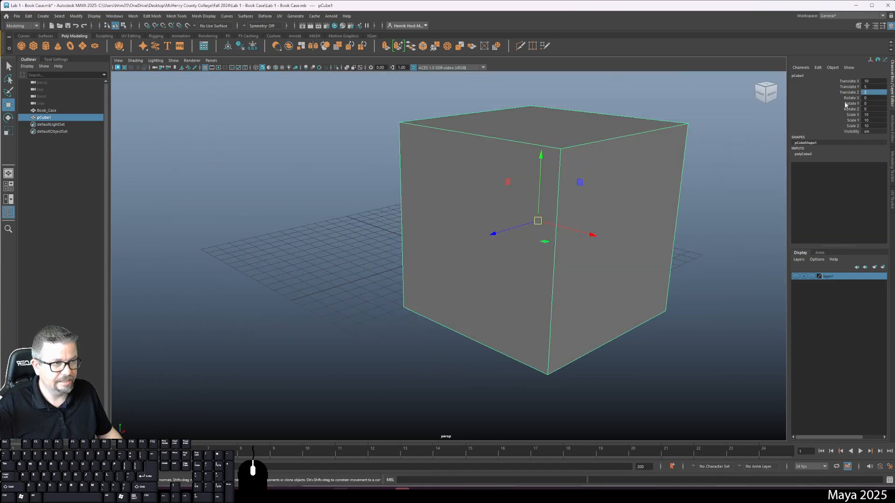
# Set the cube's Translate and Rotate values to 0 on all three axes.
pyautogui.click(875, 81)
pyautogui.write('0')
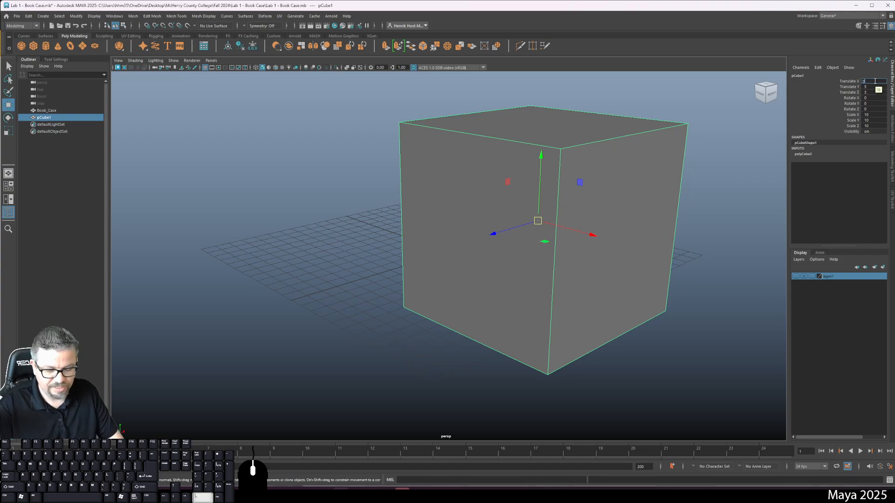
pyautogui.press('Tab')
pyautogui.write('0')
pyautogui.press('Tab')
pyautogui.write('0')
# Set the cube's Scale X, Y and Z to 1.
pyautogui.press('Tab')
pyautogui.press('Tab')
pyautogui.press('Tab')
pyautogui.press('Tab')
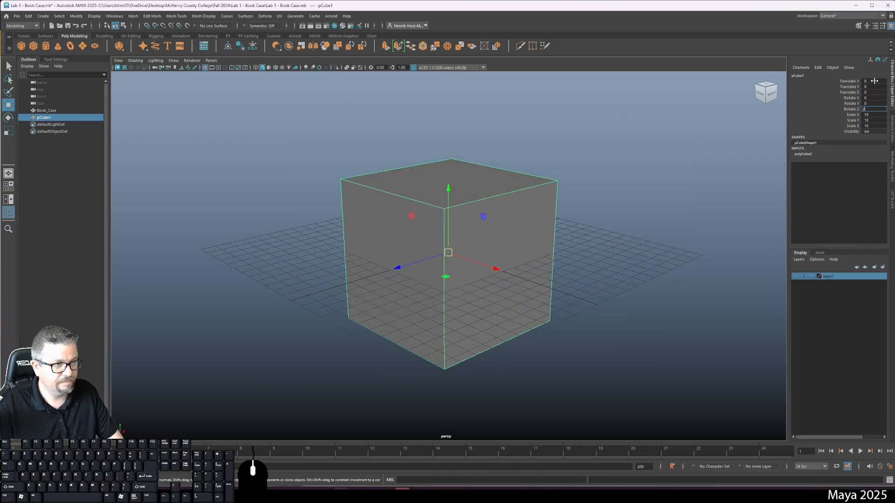
pyautogui.write('1')
pyautogui.press('Tab')
pyautogui.write('1')
pyautogui.press('Tab')
pyautogui.write('1')
pyautogui.press('Return')
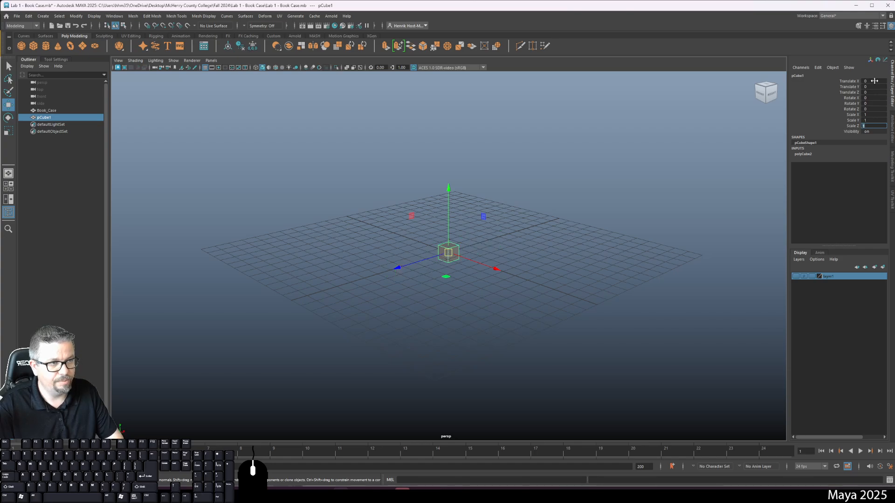
# Hide the cube by setting its Visibility to 0, and deselect it.
pyautogui.click(876, 132)
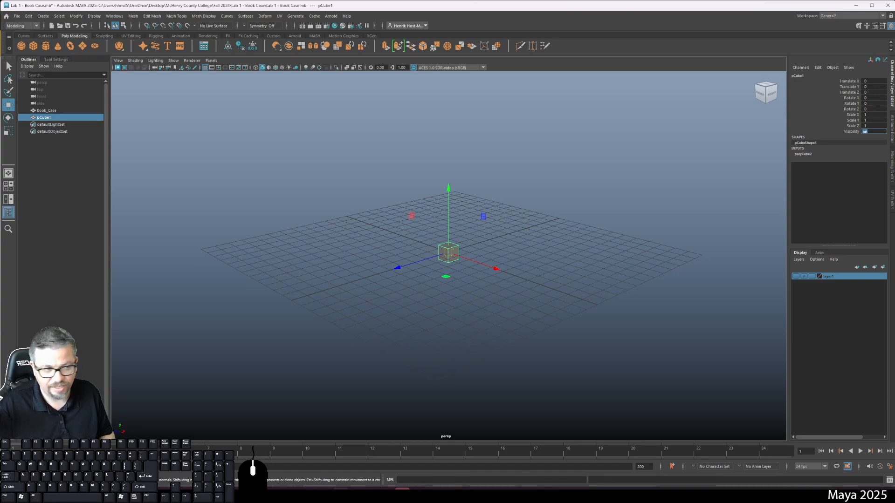
pyautogui.write('0')
pyautogui.press('Return')
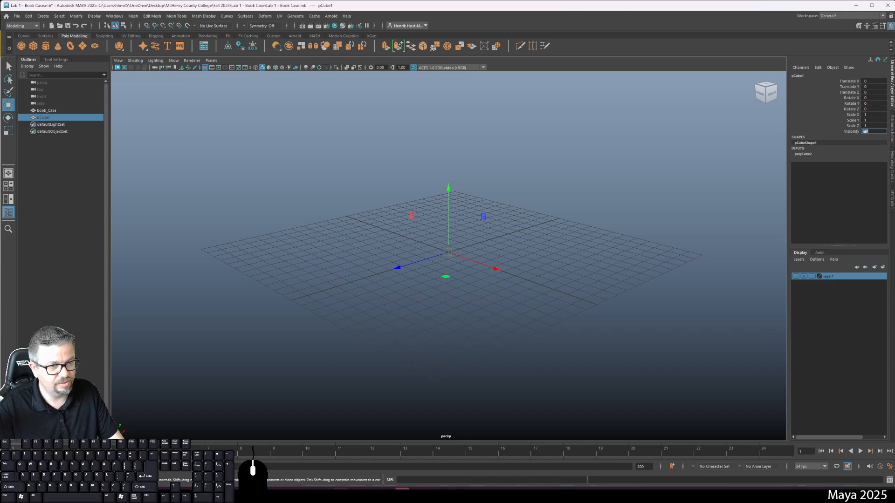
pyautogui.click(723, 215)
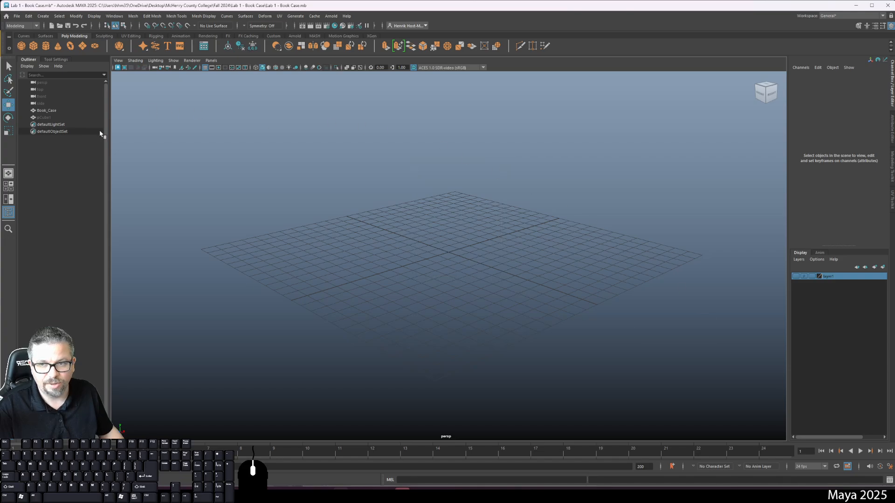
# Select the hidden pCube1, set its Visibility to 1 and deselect it.
pyautogui.click(51, 118)
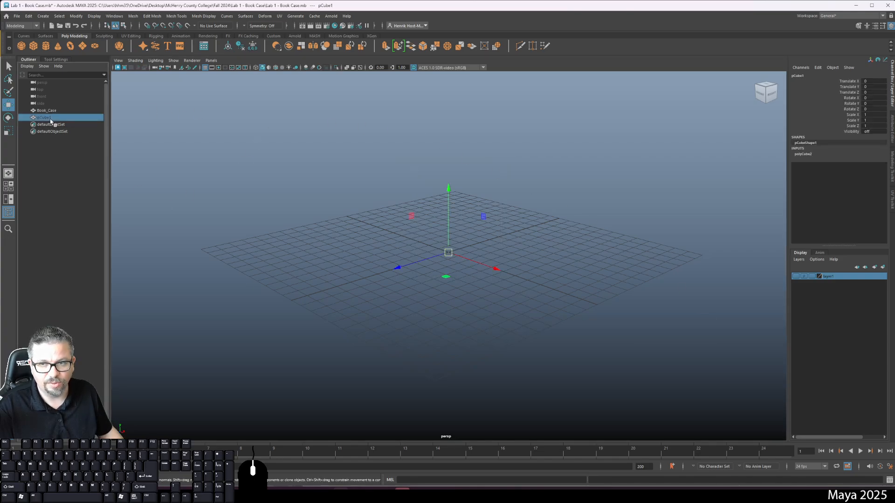
pyautogui.doubleClick(868, 131)
pyautogui.write('1')
pyautogui.press('Return')
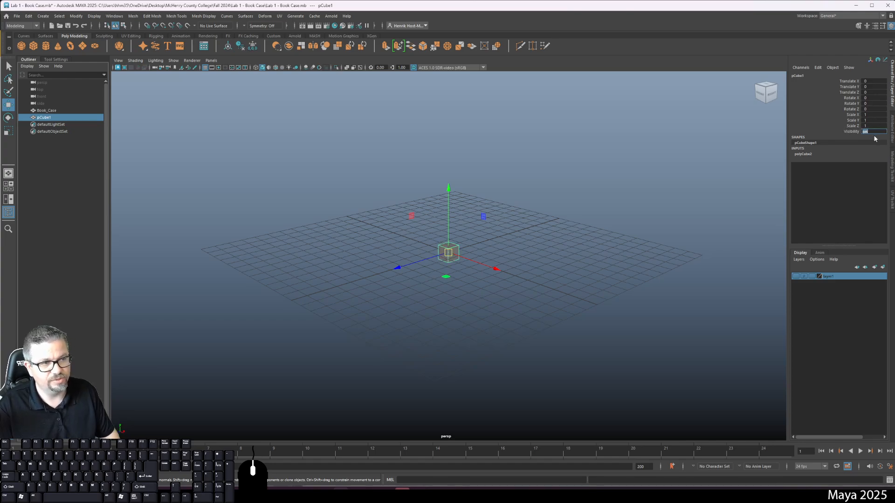
pyautogui.click(646, 196)
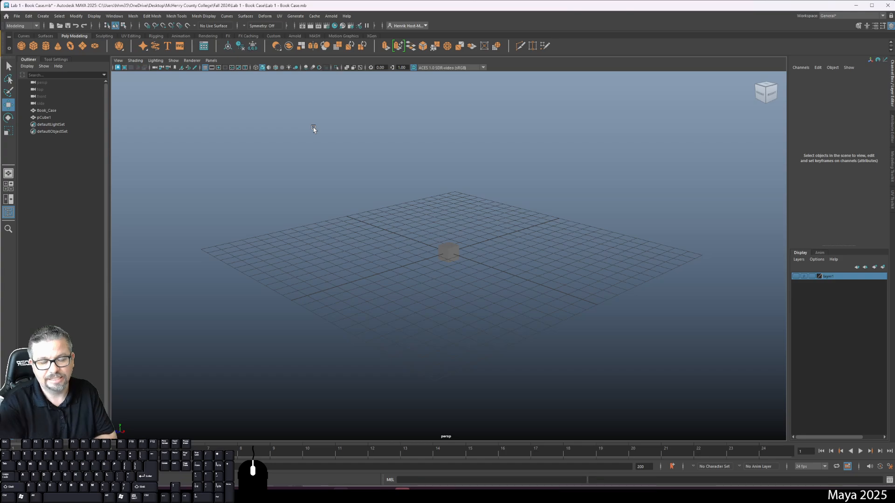
pyautogui.click(115, 17)
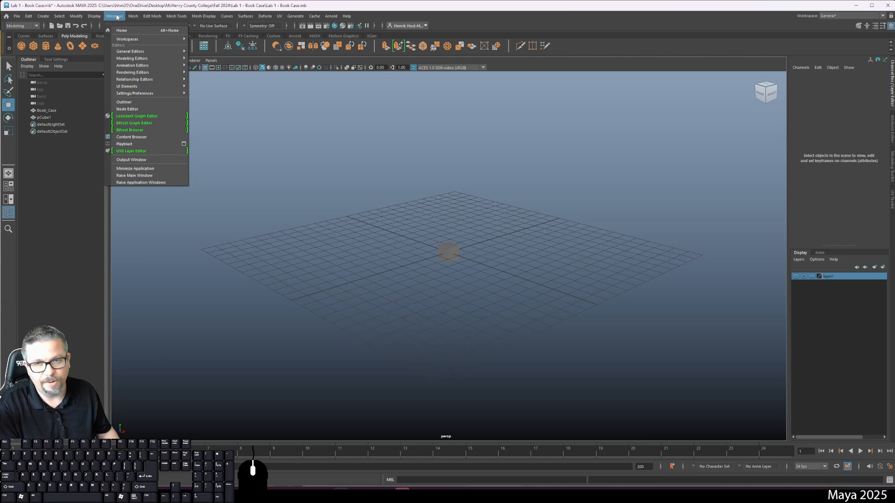
pyautogui.click(271, 145)
# Marquee-select pCube1 at the grid's origin in the perspective view and clear the selection.
pyautogui.moveTo(346, 212); pyautogui.dragTo(482, 303)
pyautogui.moveTo(379, 197); pyautogui.dragTo(515, 299)
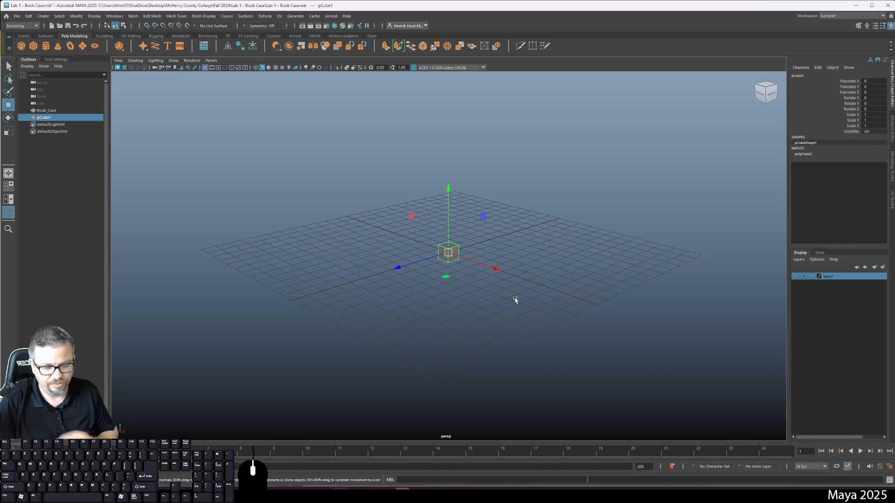
pyautogui.click(534, 204)
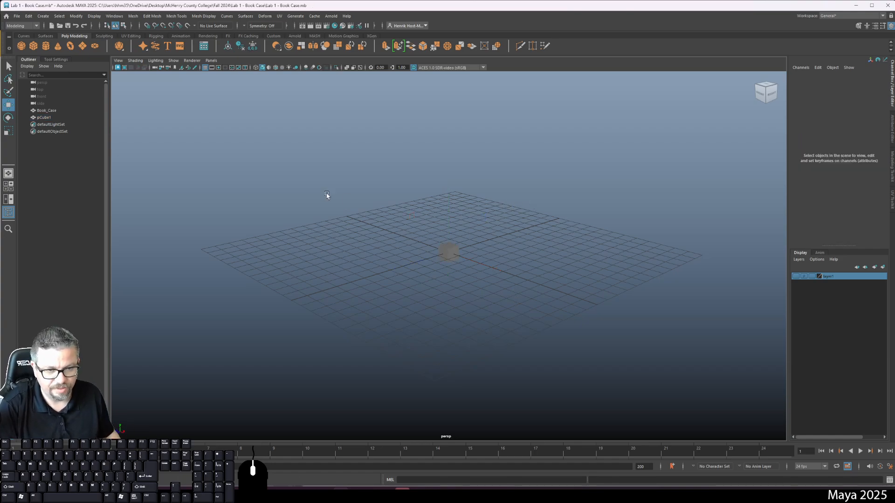
# Reselect pCube1 with a marquee, switch through the Rotate tool to the Scale tool, and deselect the cube.
pyautogui.moveTo(327, 194); pyautogui.dragTo(521, 278)
pyautogui.moveTo(367, 152); pyautogui.dragTo(533, 360)
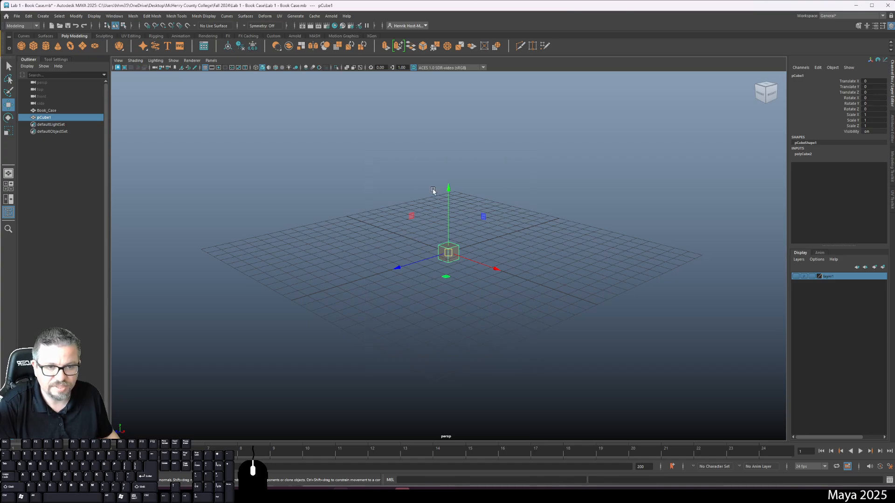
pyautogui.press('e')
pyautogui.press('r')
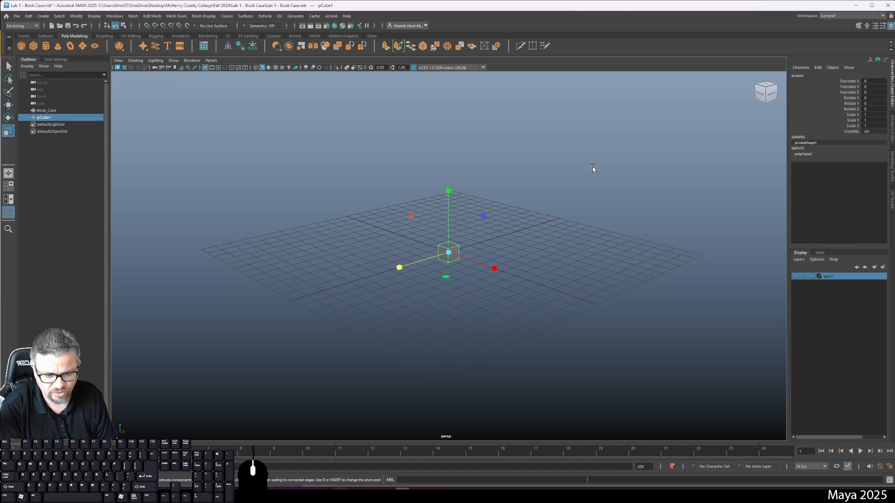
pyautogui.click(544, 231)
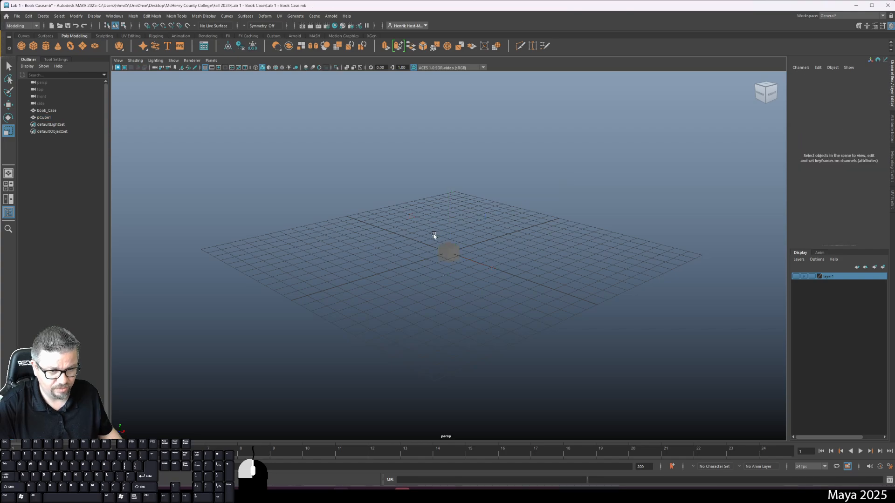
# Select pCube1 with a marquee around it and orbit the perspective view around the cube.
pyautogui.moveTo(432, 234); pyautogui.dragTo(526, 294)
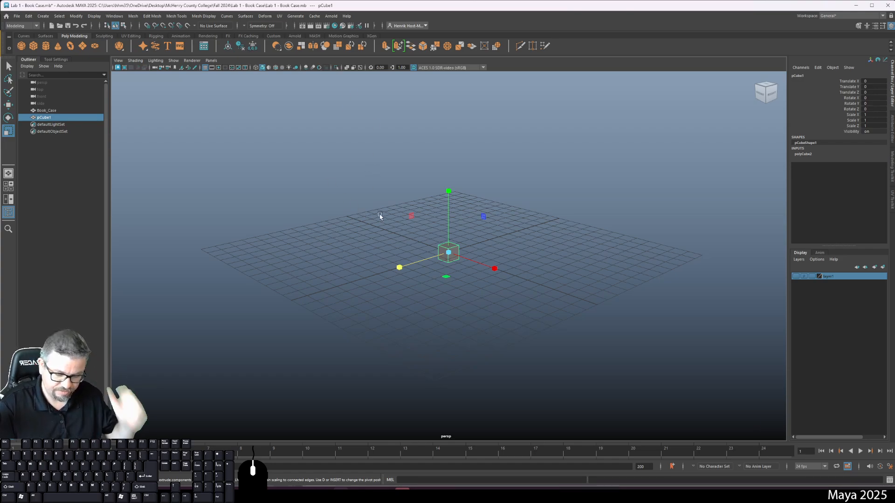
pyautogui.keyDown('alt'); pyautogui.moveTo(398, 211); pyautogui.dragTo(435, 232); pyautogui.keyUp('alt')
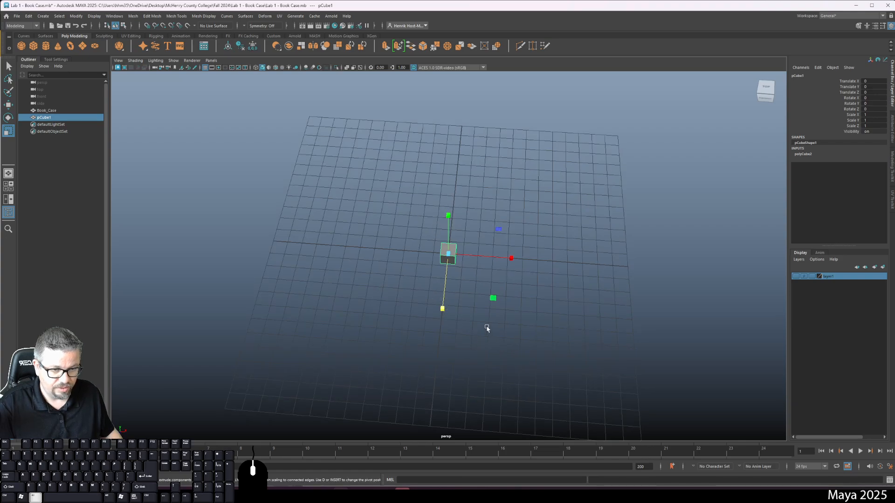
pyautogui.keyDown('alt'); pyautogui.moveTo(483, 323); pyautogui.dragTo(535, 306); pyautogui.keyUp('alt')
pyautogui.keyDown('alt'); pyautogui.moveTo(535, 306); pyautogui.dragTo(274, 269, button='middle'); pyautogui.keyUp('alt')
pyautogui.keyDown('alt'); pyautogui.moveTo(274, 270); pyautogui.dragTo(210, 247, button='right'); pyautogui.keyUp('alt')
pyautogui.keyDown('alt'); pyautogui.moveTo(210, 247); pyautogui.dragTo(382, 232); pyautogui.keyUp('alt')
pyautogui.keyDown('alt'); pyautogui.moveTo(381, 231); pyautogui.dragTo(257, 298, button='middle'); pyautogui.keyUp('alt')
# Pan the perspective view across the grid and zoom in closer on the selected cube.
pyautogui.keyDown('alt'); pyautogui.moveTo(397, 285); pyautogui.dragTo(334, 157, button='middle'); pyautogui.keyUp('alt')
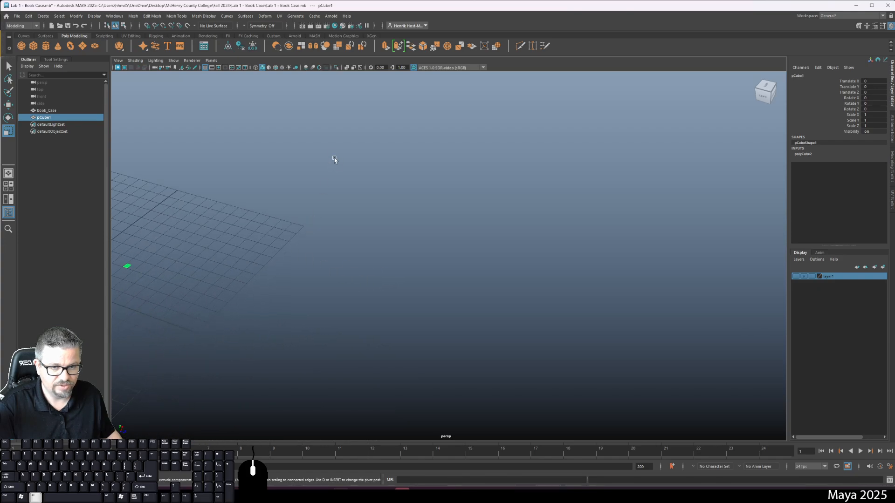
pyautogui.keyDown('alt'); pyautogui.moveTo(318, 205); pyautogui.dragTo(310, 183, button='right'); pyautogui.keyUp('alt')
pyautogui.keyDown('alt'); pyautogui.moveTo(311, 184); pyautogui.dragTo(319, 178); pyautogui.keyUp('alt')
pyautogui.keyDown('alt'); pyautogui.moveTo(320, 178); pyautogui.dragTo(364, 152, button='middle'); pyautogui.keyUp('alt')
pyautogui.keyDown('alt'); pyautogui.moveTo(284, 184); pyautogui.dragTo(374, 176, button='middle'); pyautogui.keyUp('alt')
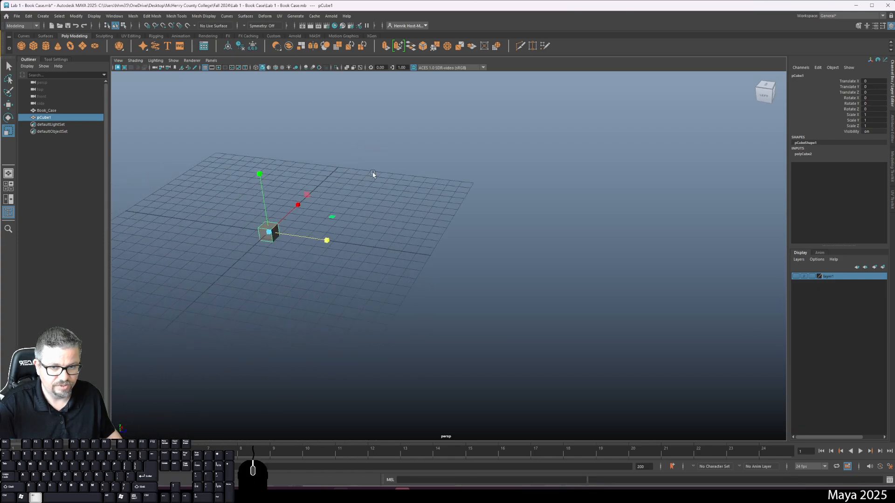
pyautogui.keyDown('alt'); pyautogui.moveTo(243, 200); pyautogui.dragTo(289, 232, button='right'); pyautogui.keyUp('alt')
pyautogui.keyDown('alt'); pyautogui.moveTo(315, 206); pyautogui.dragTo(408, 235, button='middle'); pyautogui.keyUp('alt')
pyautogui.keyDown('alt'); pyautogui.moveTo(270, 188); pyautogui.dragTo(376, 120, button='middle'); pyautogui.keyUp('alt')
pyautogui.keyDown('alt'); pyautogui.moveTo(364, 135); pyautogui.dragTo(384, 186, button='right'); pyautogui.keyUp('alt')
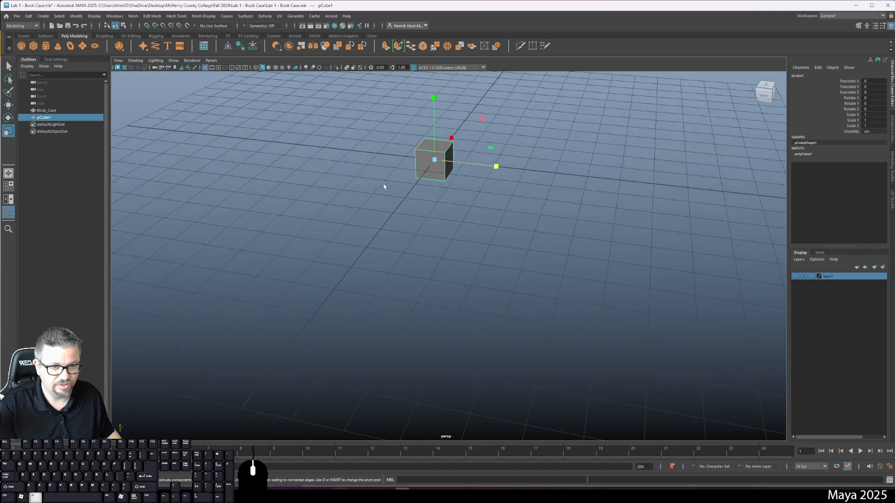
# Pan the view until the cube sits well off-centre, and frame the selected cube in the viewport.
pyautogui.keyDown('alt'); pyautogui.moveTo(384, 186); pyautogui.dragTo(347, 318, button='middle'); pyautogui.keyUp('alt')
pyautogui.keyDown('alt'); pyautogui.moveTo(347, 200); pyautogui.dragTo(319, 243, button='right'); pyautogui.keyUp('alt')
pyautogui.keyDown('alt'); pyautogui.moveTo(359, 196); pyautogui.dragTo(315, 255, button='middle'); pyautogui.keyUp('alt')
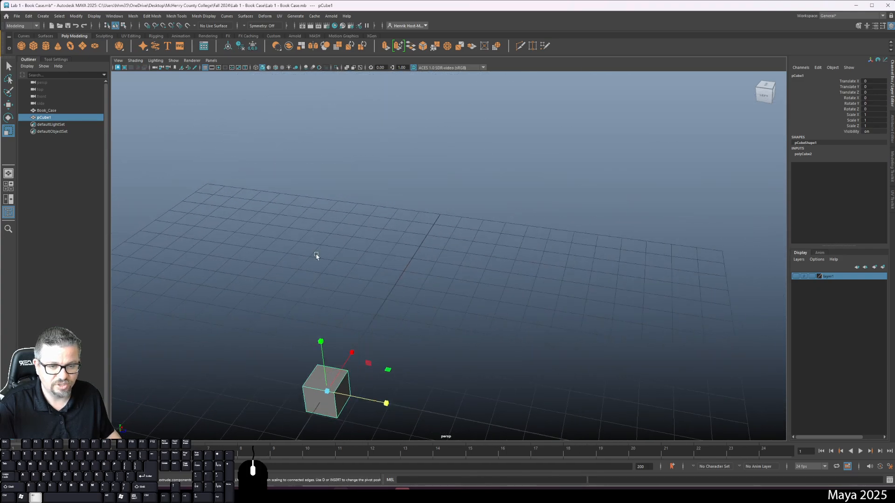
pyautogui.press('f')
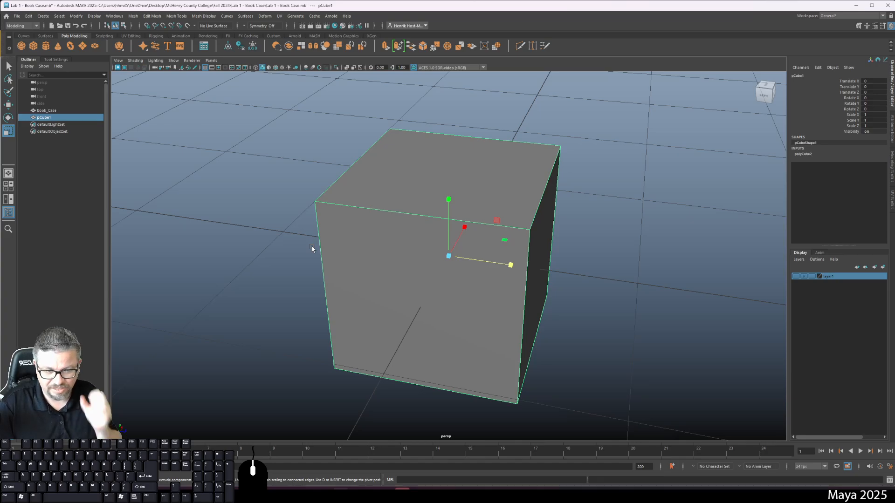
# Orbit around the cube to a raised corner view, zoom out, and frame the cube again.
pyautogui.keyDown('alt'); pyautogui.moveTo(306, 243); pyautogui.dragTo(450, 261); pyautogui.keyUp('alt')
pyautogui.keyDown('alt'); pyautogui.moveTo(450, 262); pyautogui.dragTo(355, 217, button='right'); pyautogui.keyUp('alt')
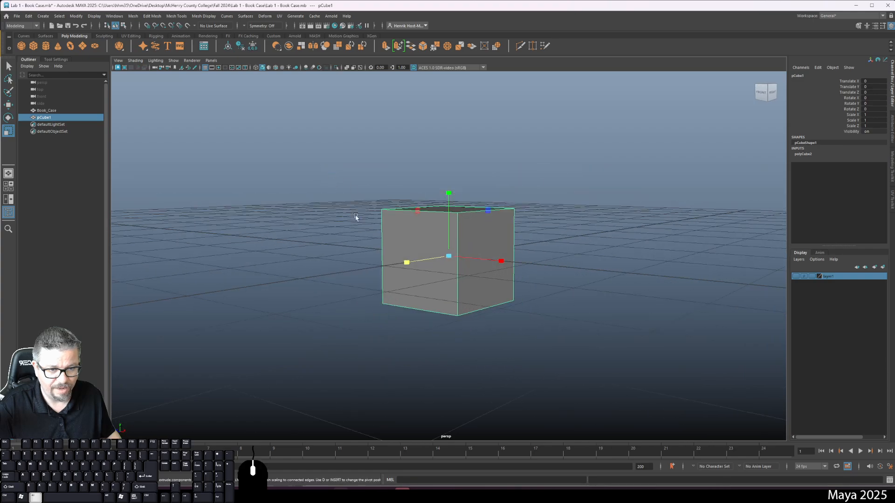
pyautogui.moveTo(355, 218)
pyautogui.keyDown('alt'); pyautogui.mouseDown()
pyautogui.moveTo(362, 250)
pyautogui.moveTo(363, 214)
pyautogui.mouseUp(); pyautogui.keyUp('alt')
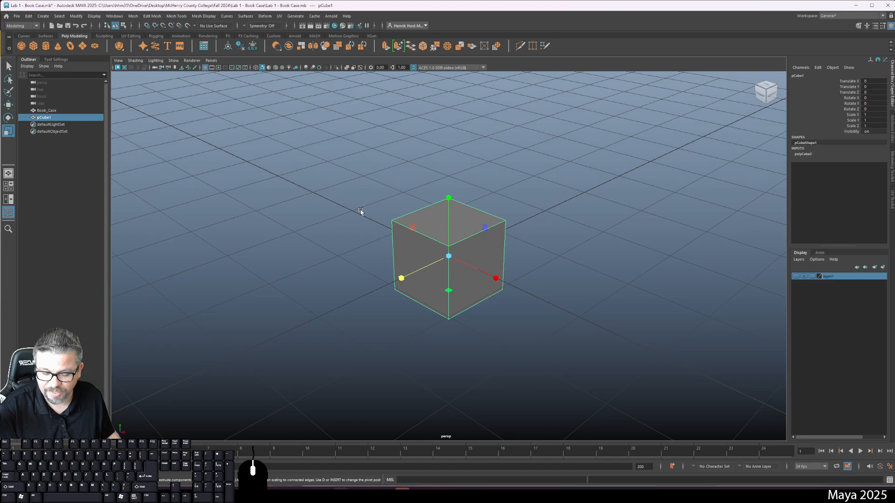
pyautogui.press('f')
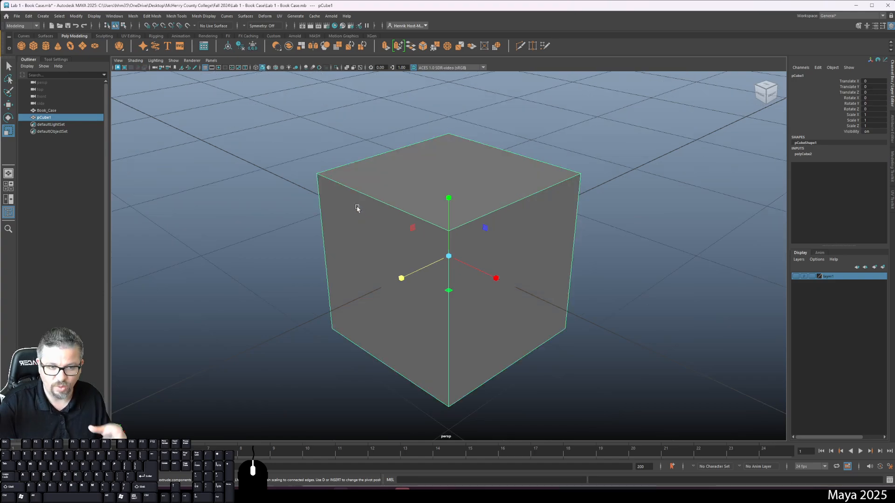